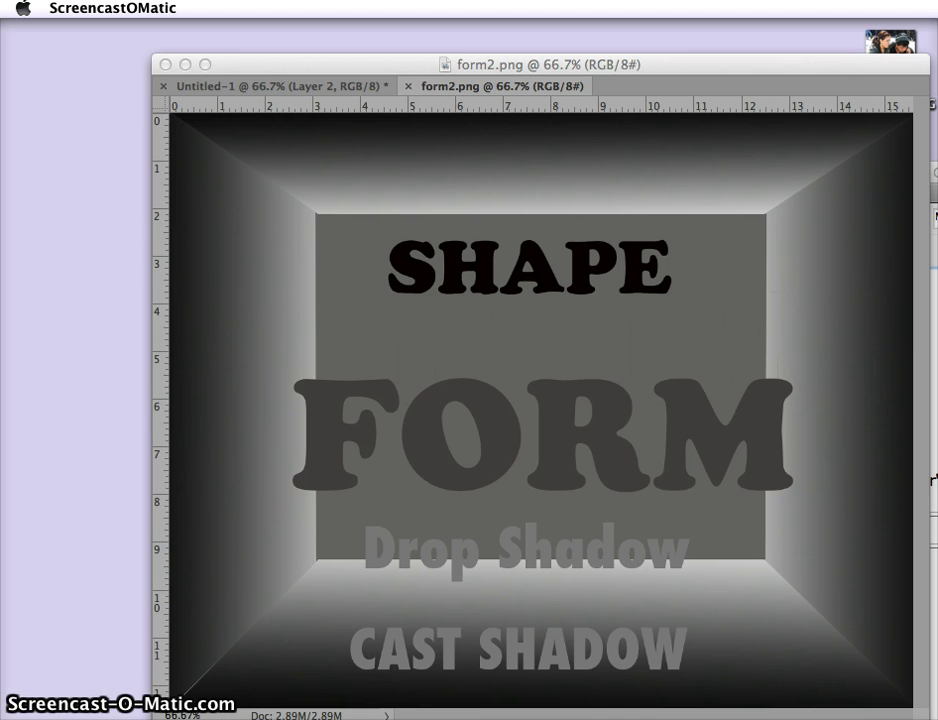
Bring Photoshop forward showing form2.png with SHAPE, FORM, Drop Shadow and CAST SHADOW.
{"action": "left_click", "coordinate": [281, 540]}
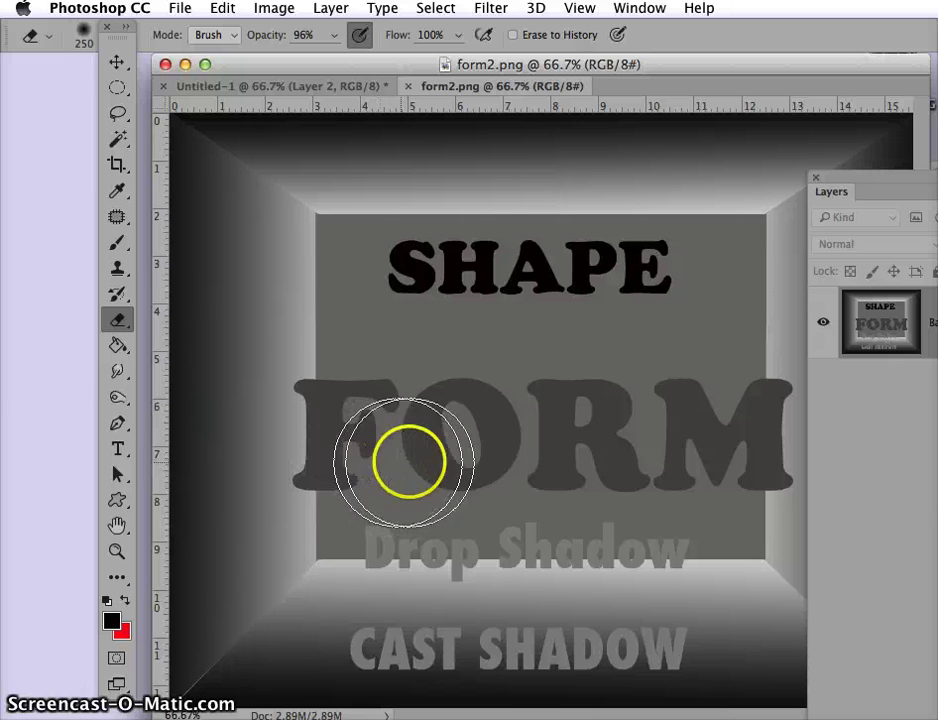
Select the F, O, R and M letters of FORM with the Magic Wand.
{"action": "left_click", "coordinate": [117, 138]}
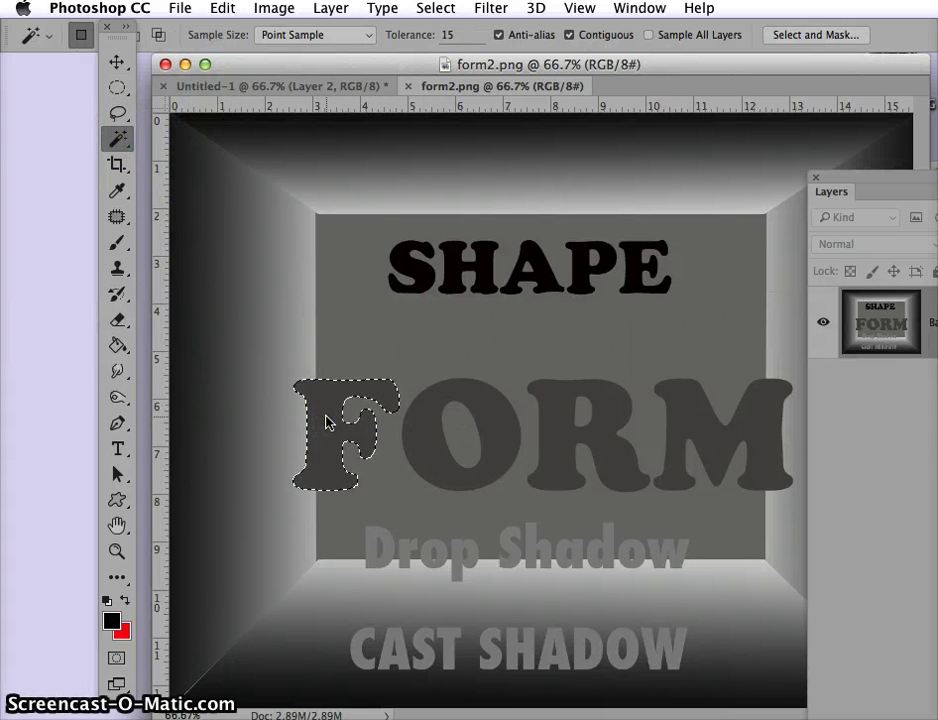
{"action": "left_click", "coordinate": [477, 428], "text": "shift"}
{"action": "left_click", "coordinate": [540, 423], "text": "shift"}
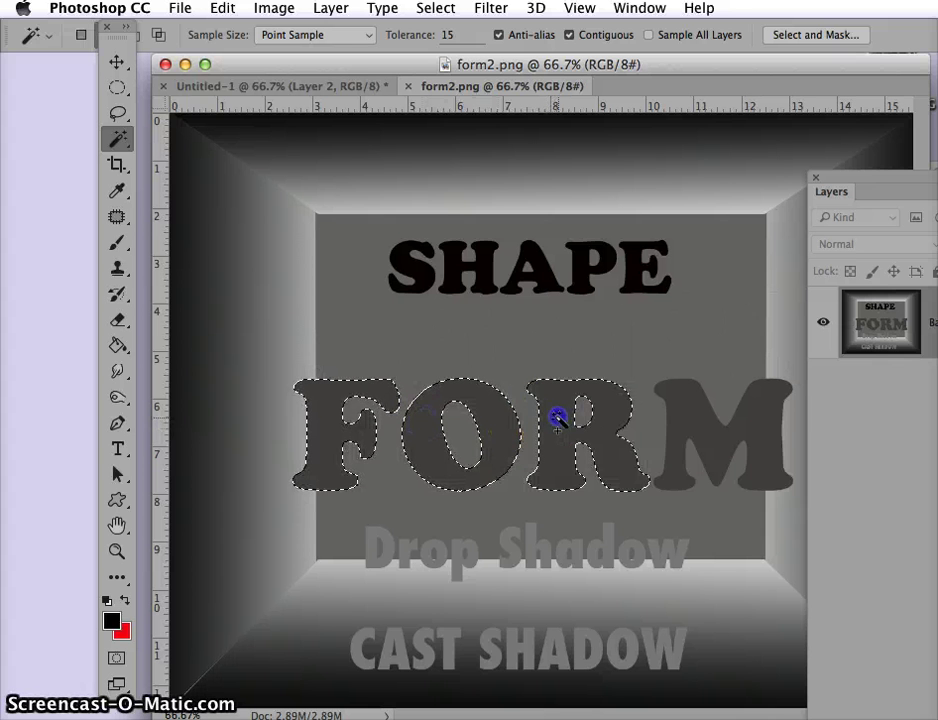
{"action": "left_click", "coordinate": [695, 420], "text": "shift"}
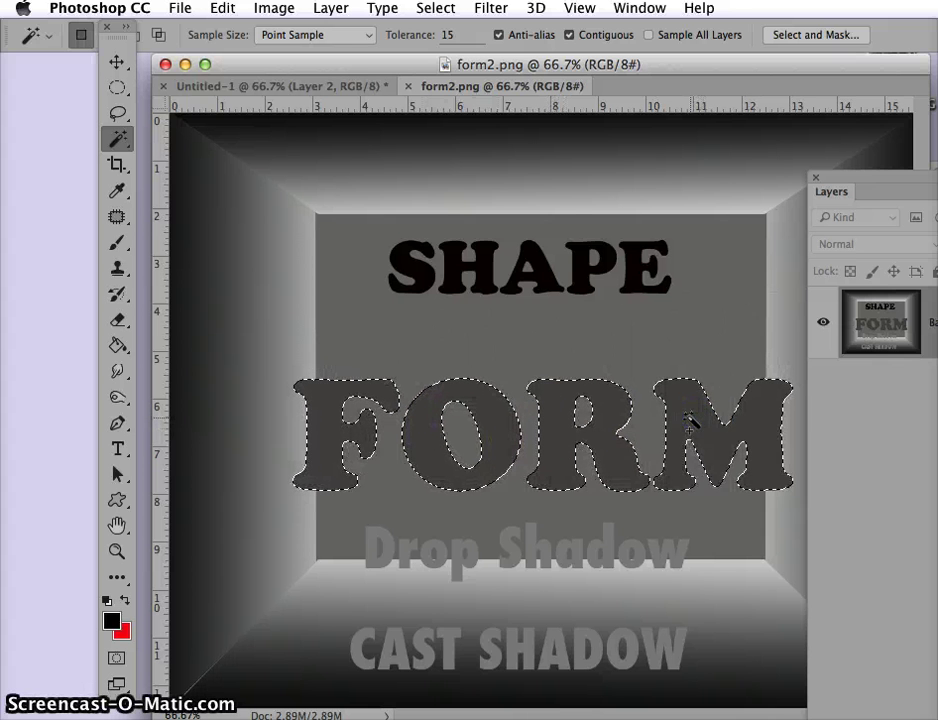
Copy the FORM selection and paste it onto a new Layer 1.
{"action": "left_click", "coordinate": [215, 9]}
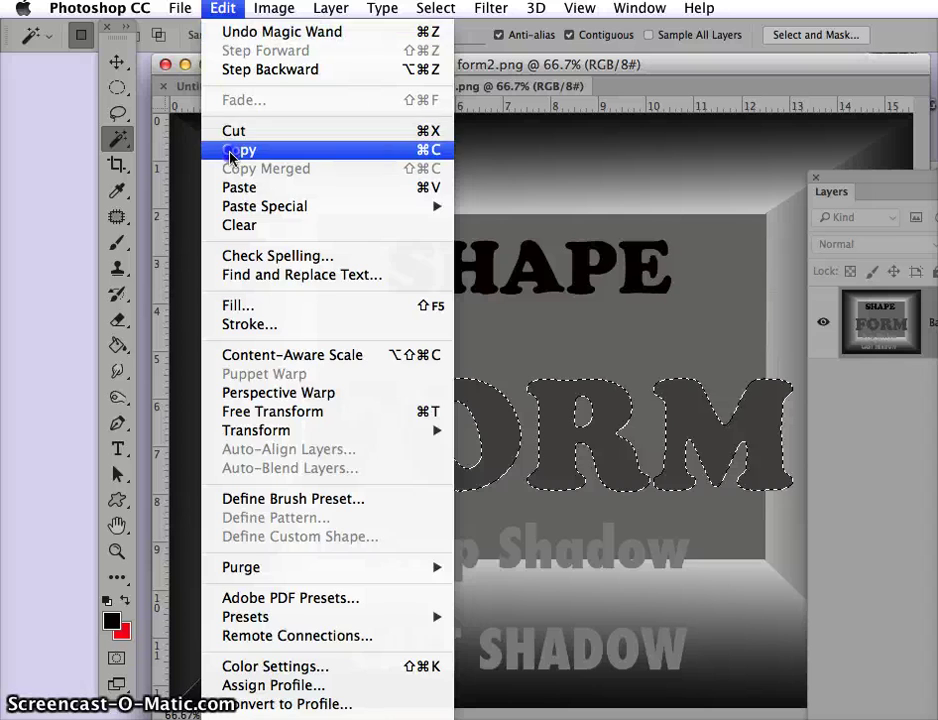
{"action": "left_click", "coordinate": [229, 153]}
{"action": "left_click", "coordinate": [224, 9]}
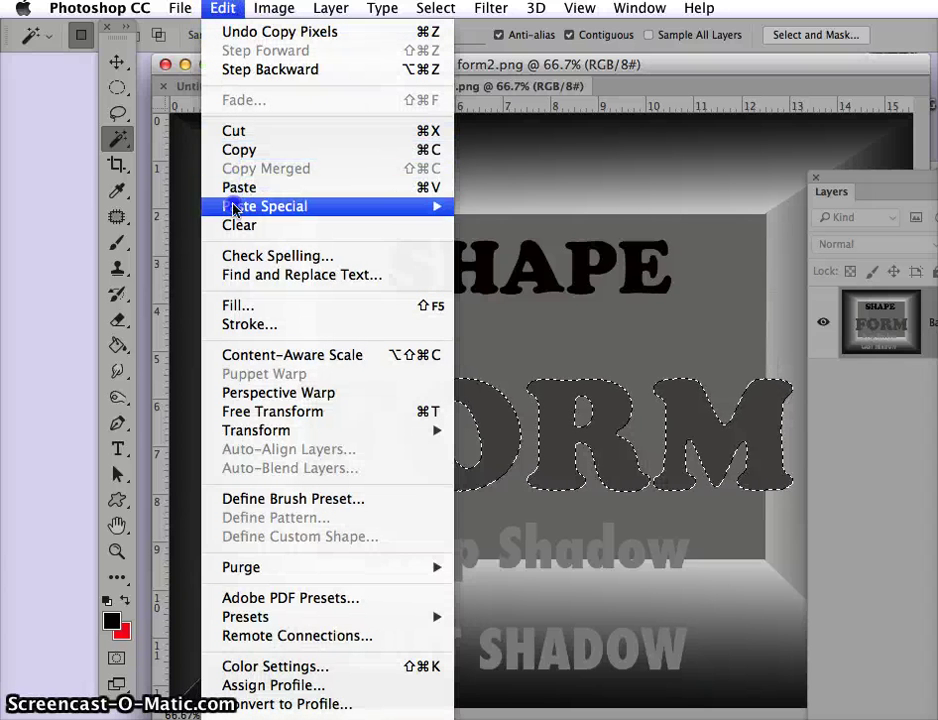
{"action": "left_click", "coordinate": [236, 188]}
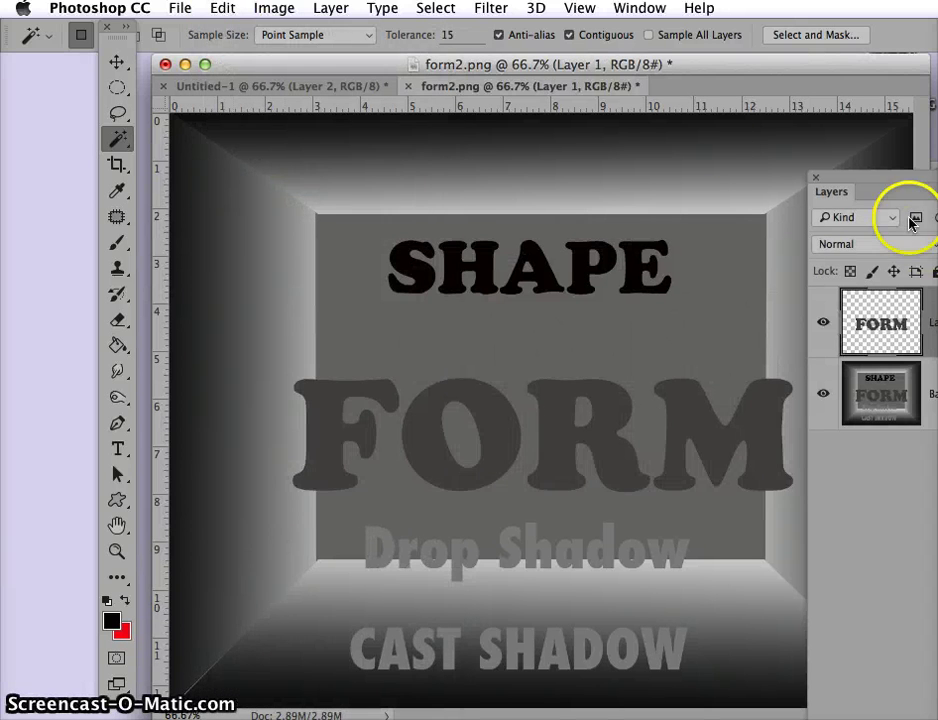
{"action": "left_click", "coordinate": [331, 8]}
{"action": "mouse_move", "coordinate": [337, 196]}
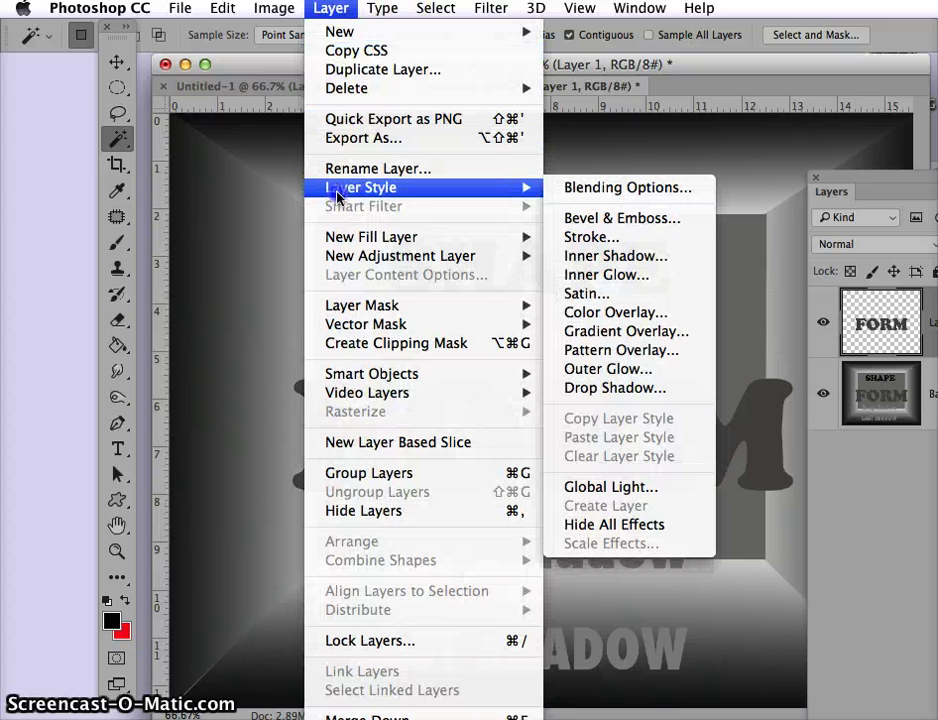
Apply a Bevel & Emboss layer style to the FORM lettering on Layer 1.
{"action": "left_click", "coordinate": [614, 219]}
{"action": "left_click", "coordinate": [859, 444]}
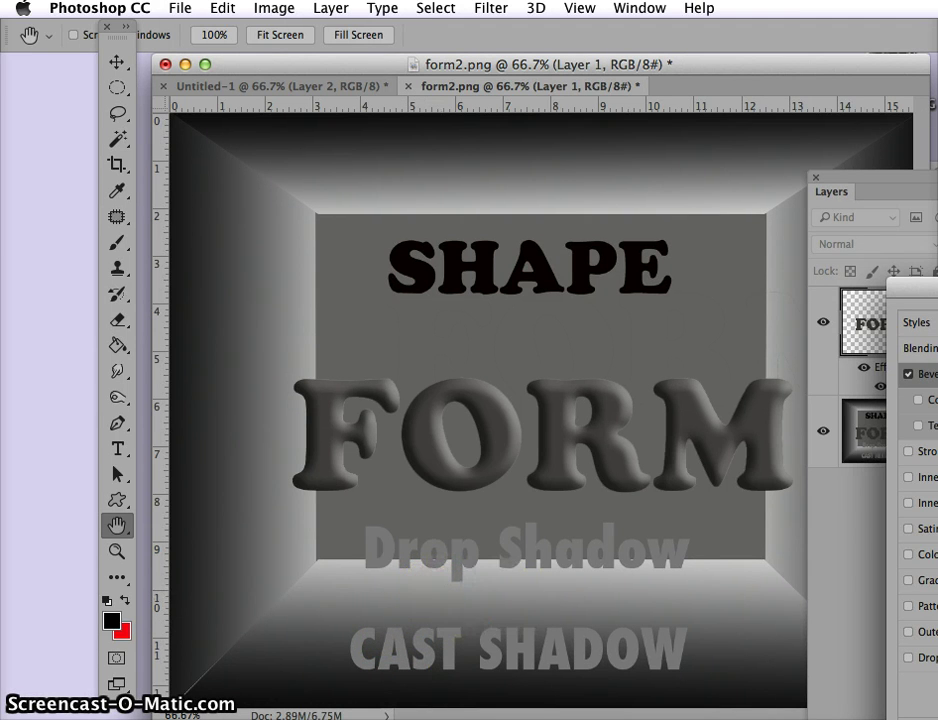
{"action": "key", "text": "Return"}
On the Background layer, select the Drop Shadow letters with the Magic Wand.
{"action": "key", "text": "w"}
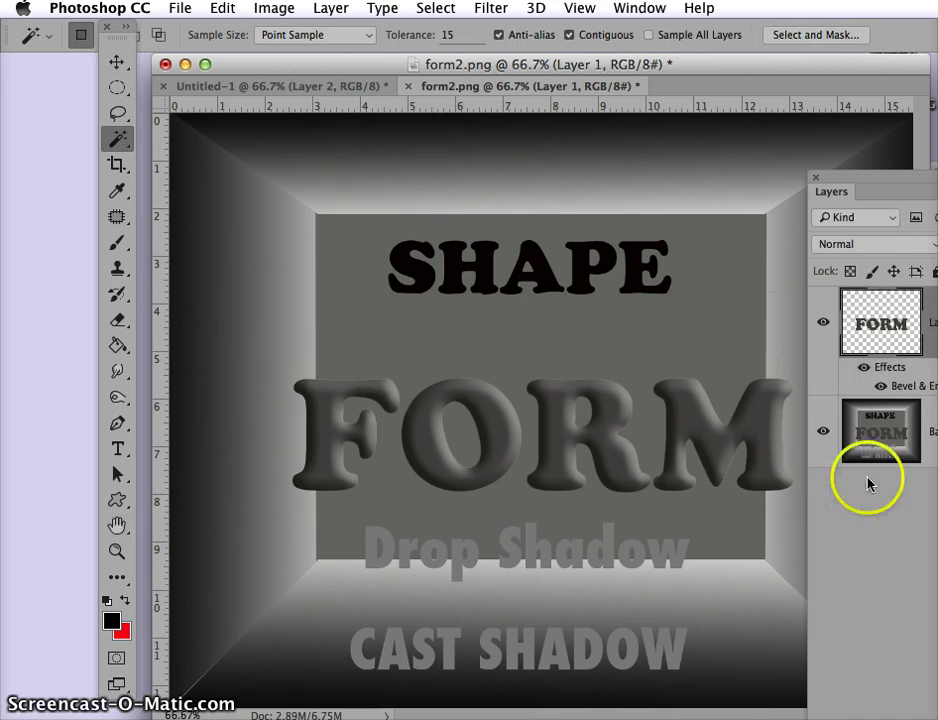
{"action": "left_click", "coordinate": [881, 430]}
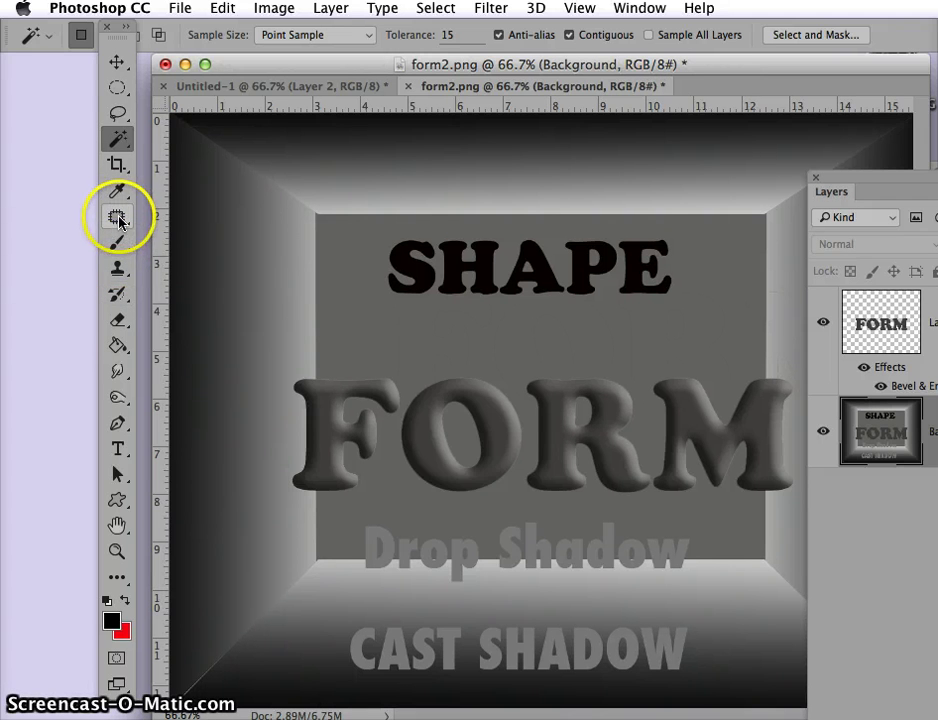
{"action": "left_click", "coordinate": [402, 556]}
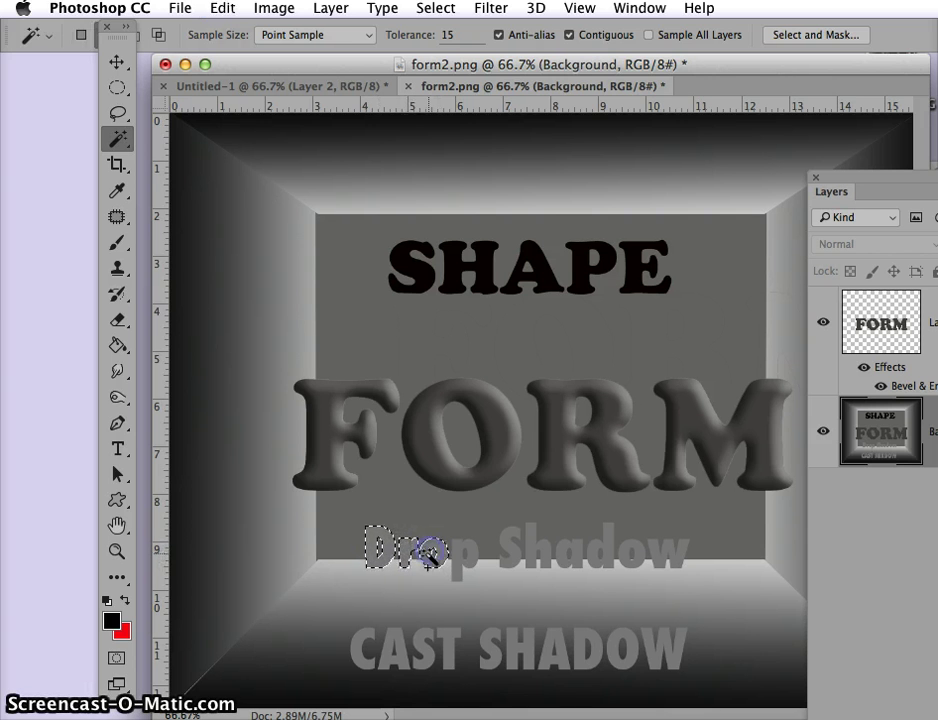
{"action": "left_click", "coordinate": [459, 549], "text": "shift"}
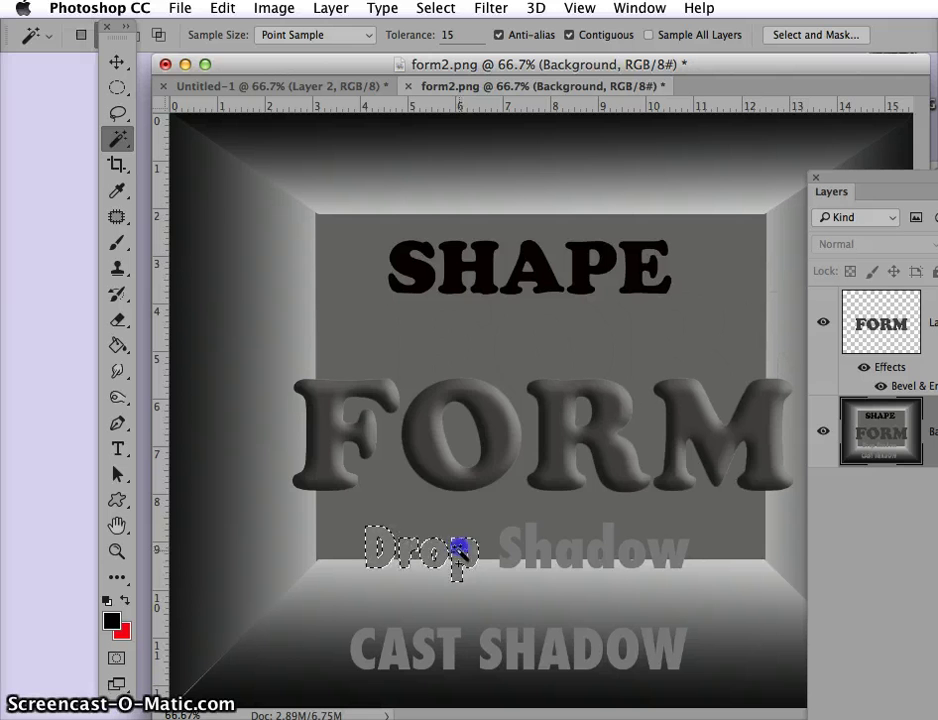
{"action": "left_click", "coordinate": [509, 551], "text": "shift"}
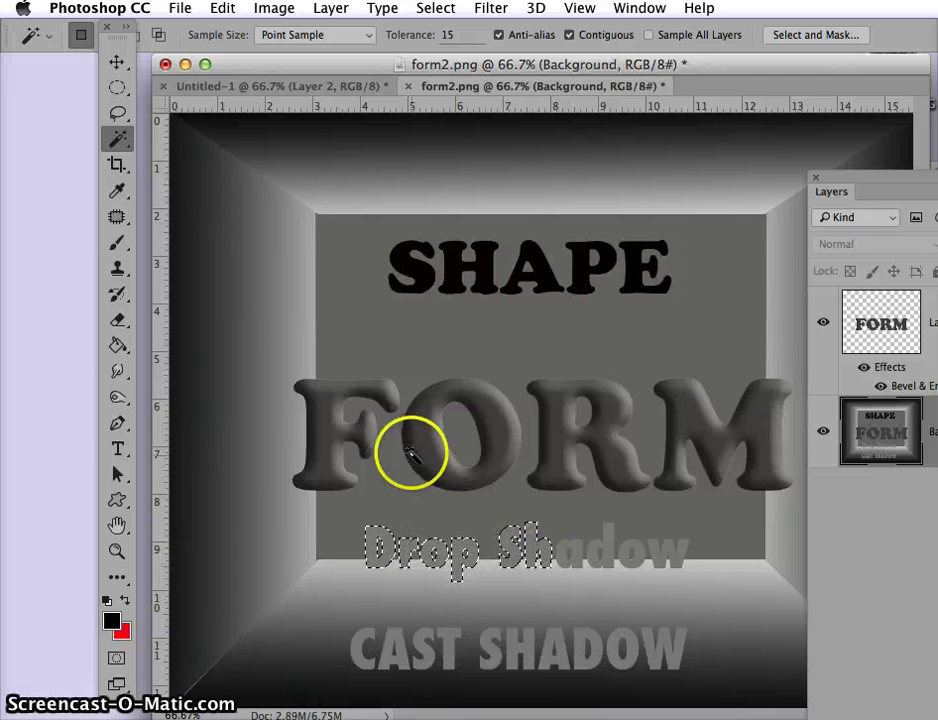
Copy the Drop Shadow letters and paste them onto a new Layer 2.
{"action": "left_click", "coordinate": [222, 8]}
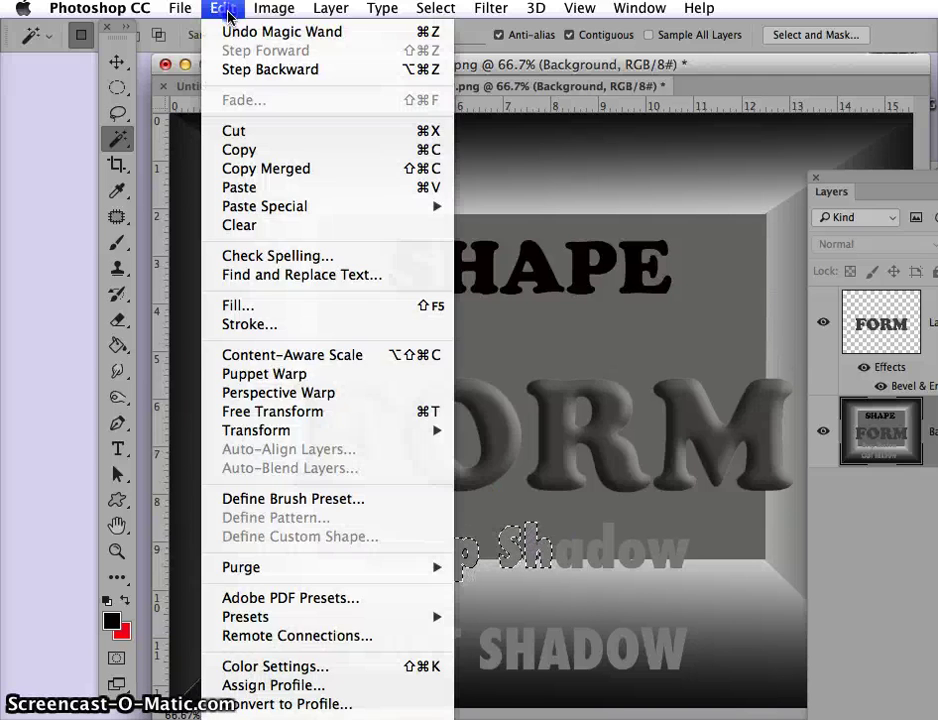
{"action": "left_click", "coordinate": [235, 155]}
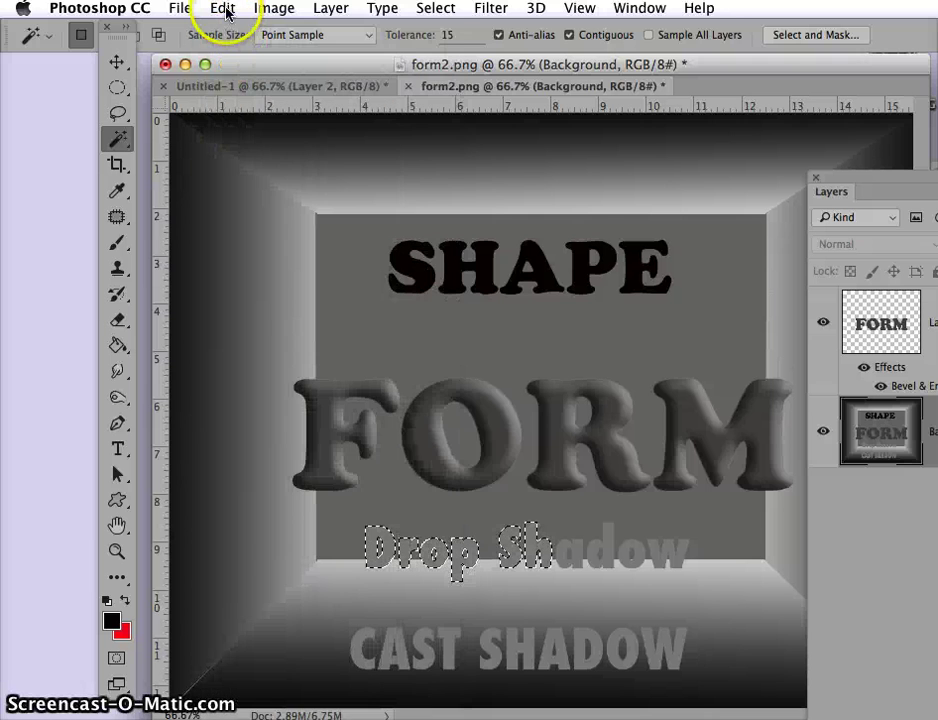
{"action": "left_click", "coordinate": [224, 10]}
{"action": "left_click", "coordinate": [231, 188]}
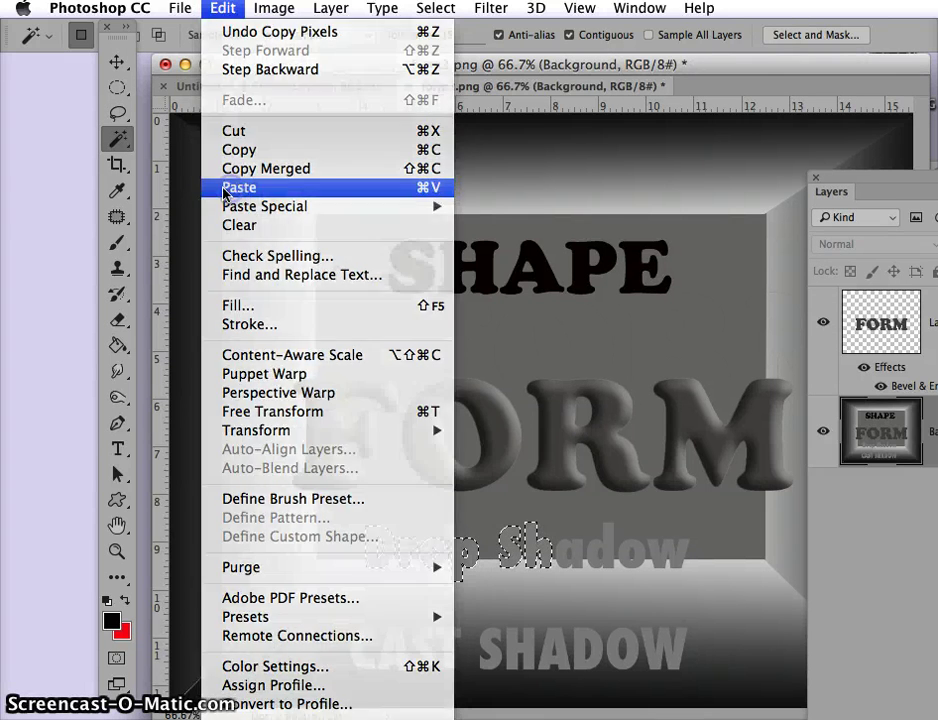
{"action": "left_click", "coordinate": [330, 8]}
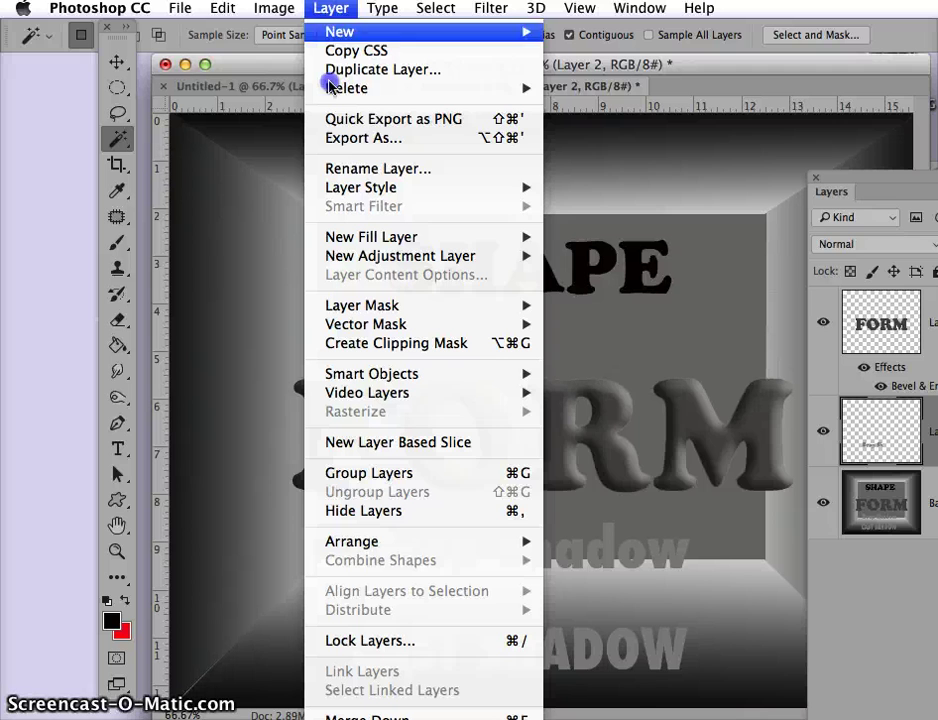
Add a drop shadow to Layer 2's text at -123° angle and 7 px distance.
{"action": "mouse_move", "coordinate": [347, 192]}
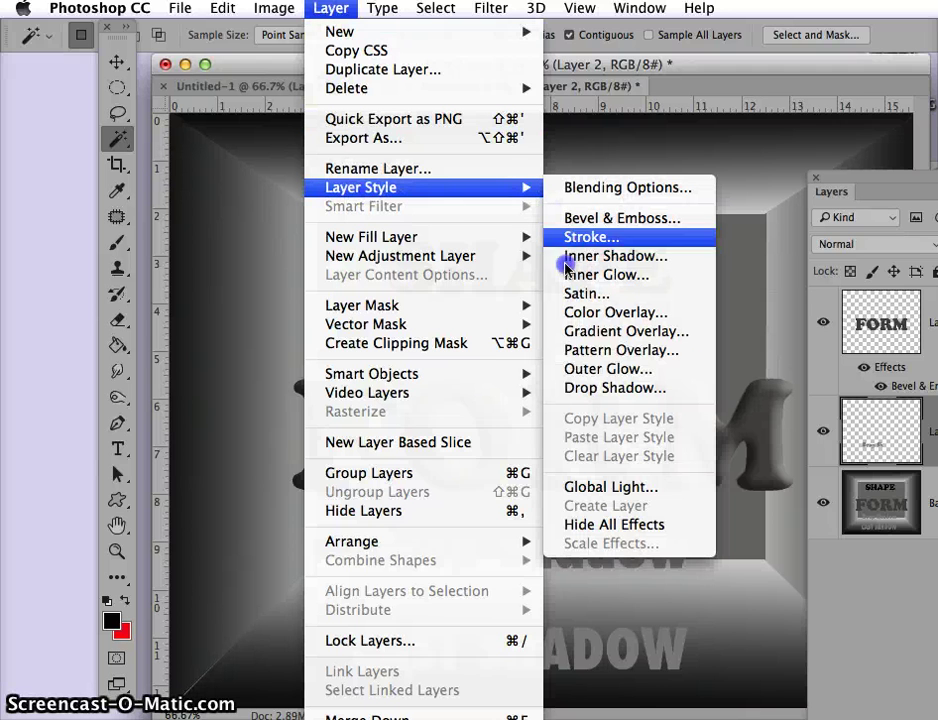
{"action": "left_click", "coordinate": [575, 390]}
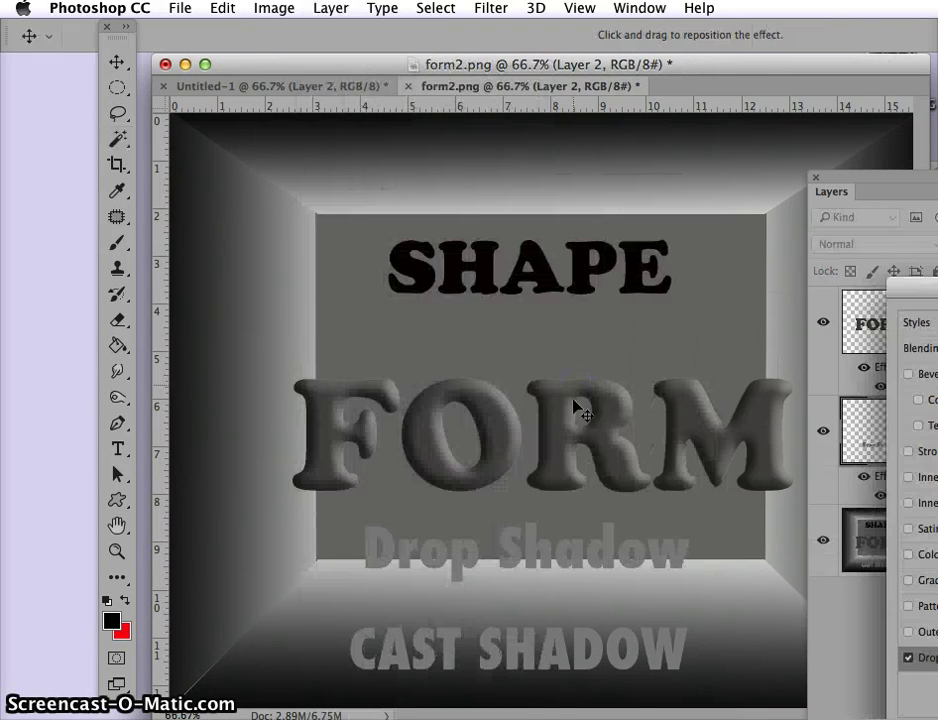
{"action": "left_click_drag", "start_coordinate": [566, 610], "coordinate": [405, 580]}
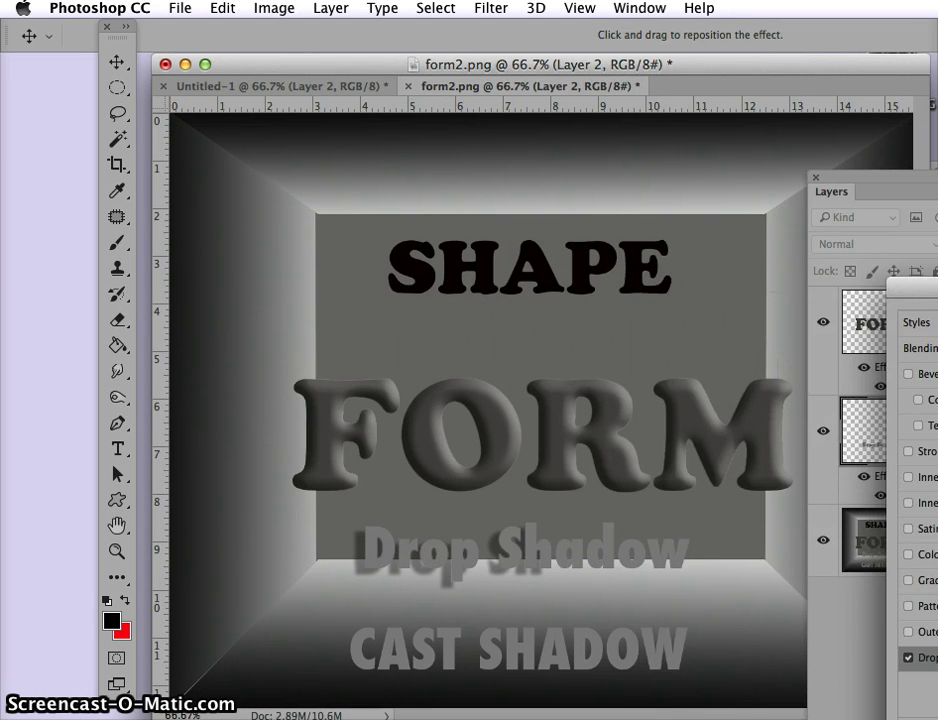
{"action": "left_click_drag", "start_coordinate": [930, 290], "coordinate": [373, 27]}
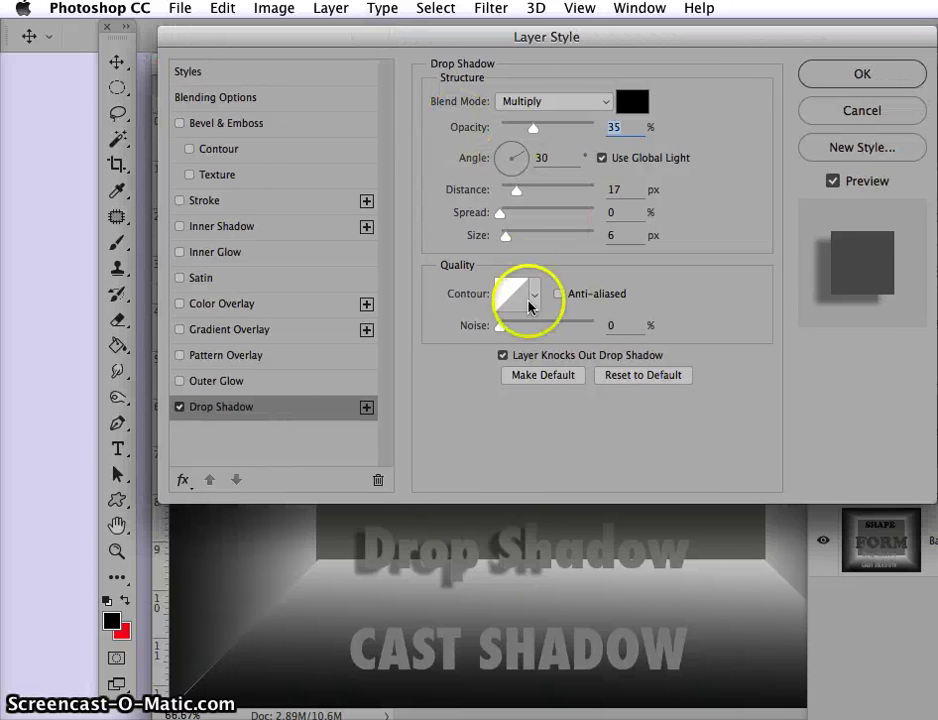
{"action": "mouse_move", "coordinate": [473, 565]}
{"action": "left_mouse_down"}
{"action": "mouse_move", "coordinate": [494, 562]}
{"action": "mouse_move", "coordinate": [477, 547]}
{"action": "left_mouse_up"}
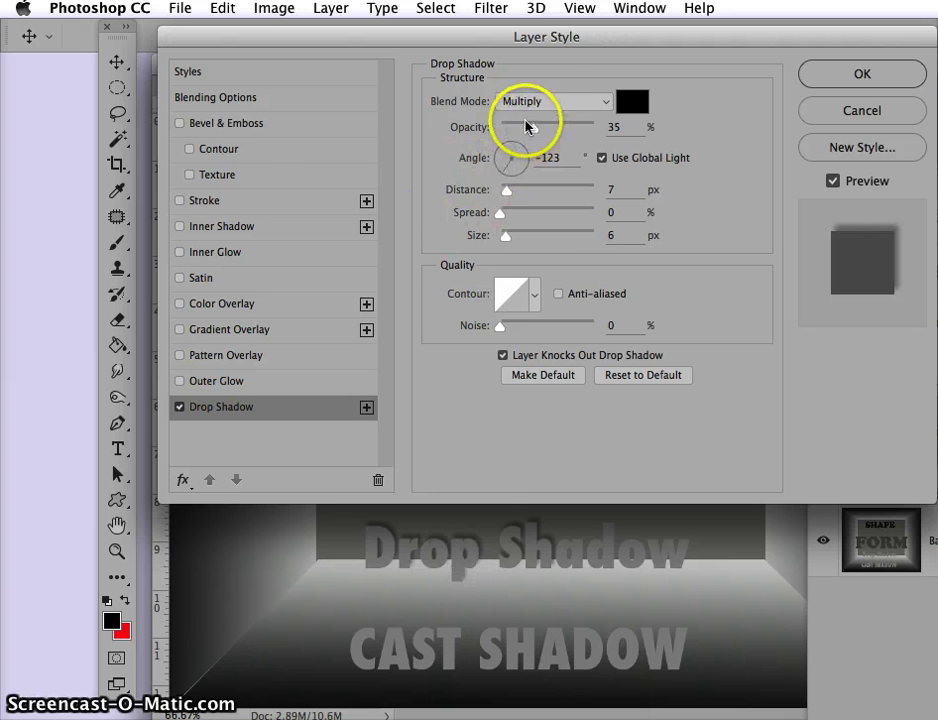
Try a Chisel Hard Bevel & Emboss, then cancel all Layer Style changes.
{"action": "left_click", "coordinate": [202, 127]}
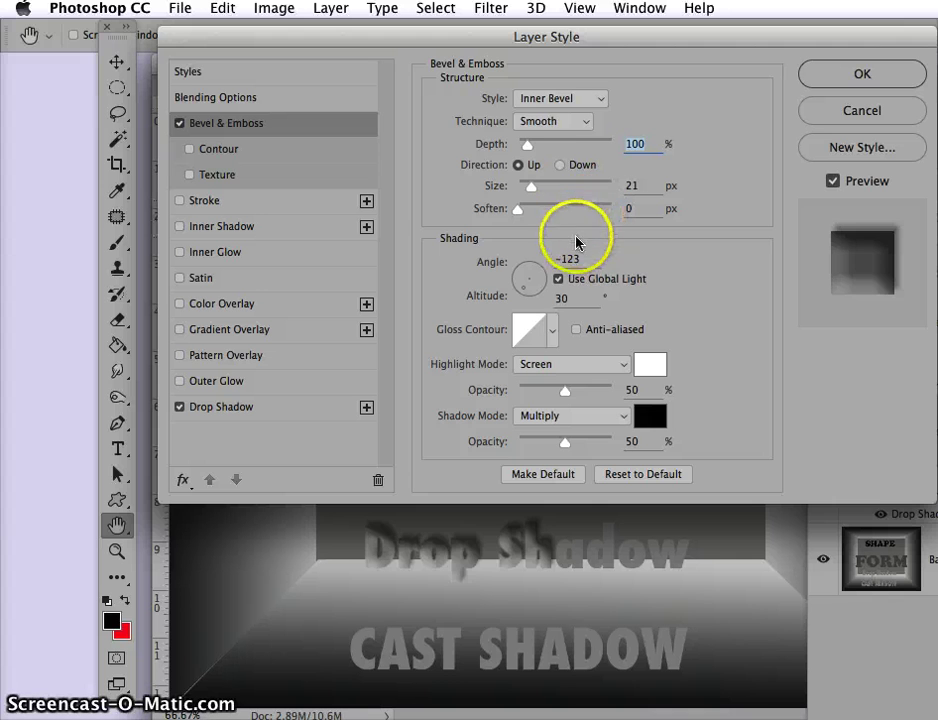
{"action": "left_click", "coordinate": [555, 121]}
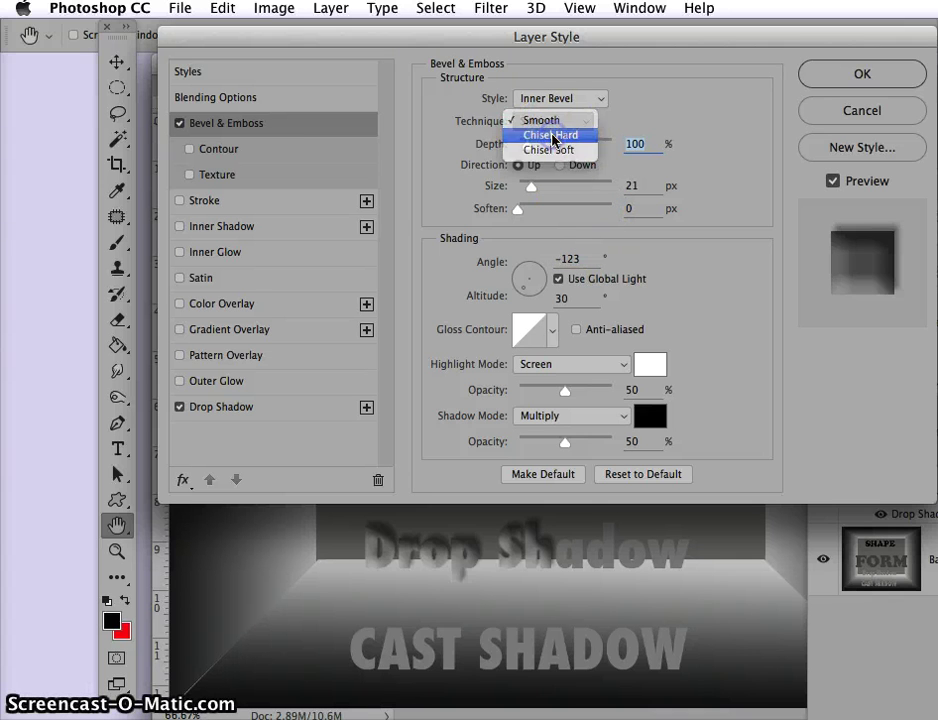
{"action": "left_click", "coordinate": [553, 136]}
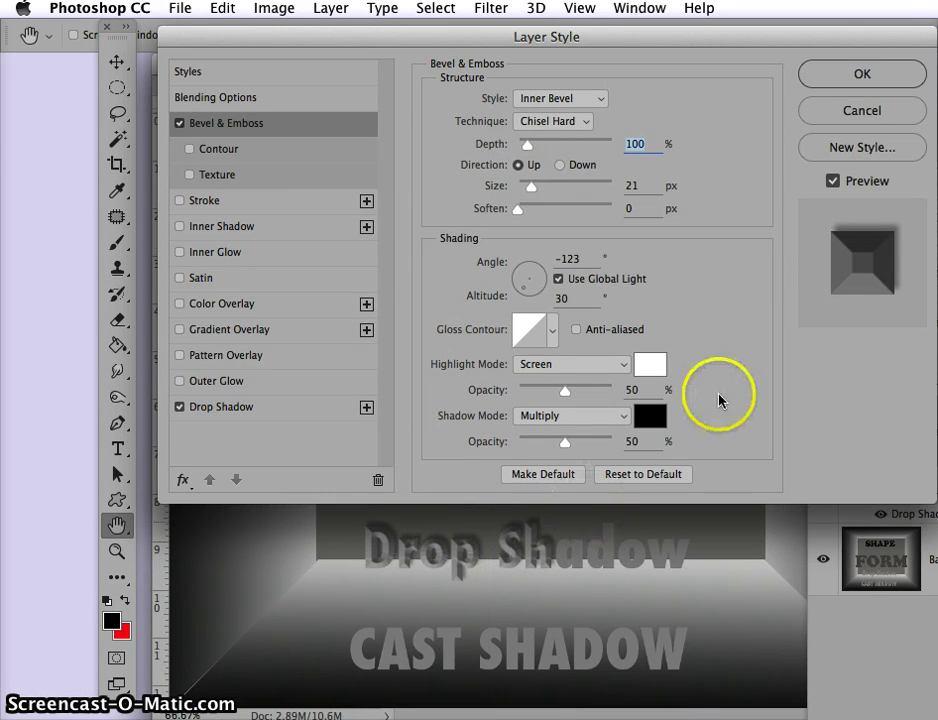
{"action": "left_click", "coordinate": [847, 113]}
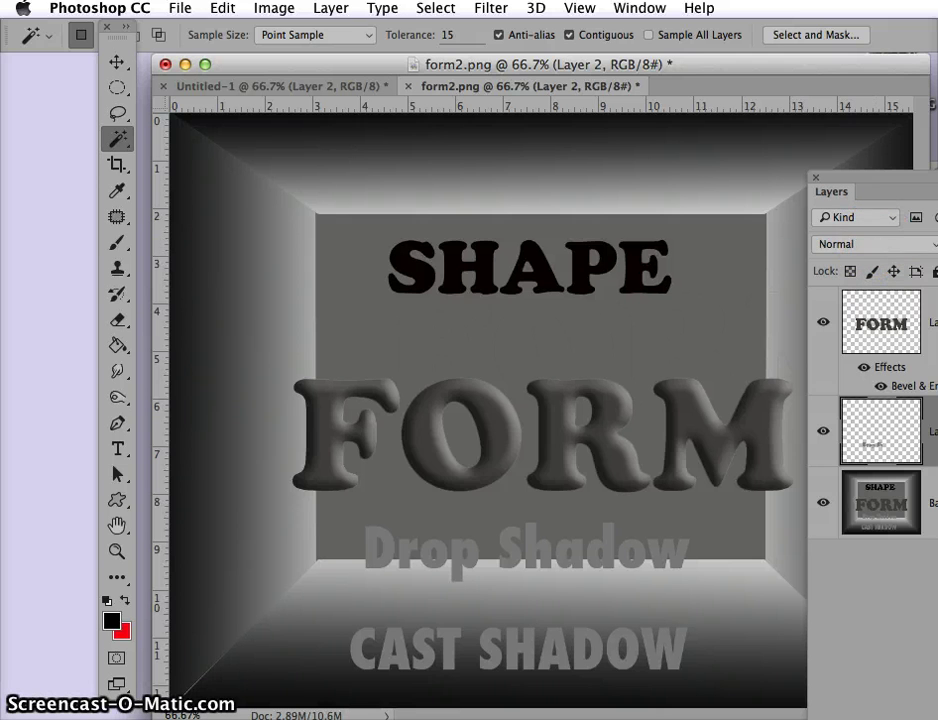
On the Background layer, select every letter of CAST SHADOW with the Magic Wand.
{"action": "left_click", "coordinate": [903, 515]}
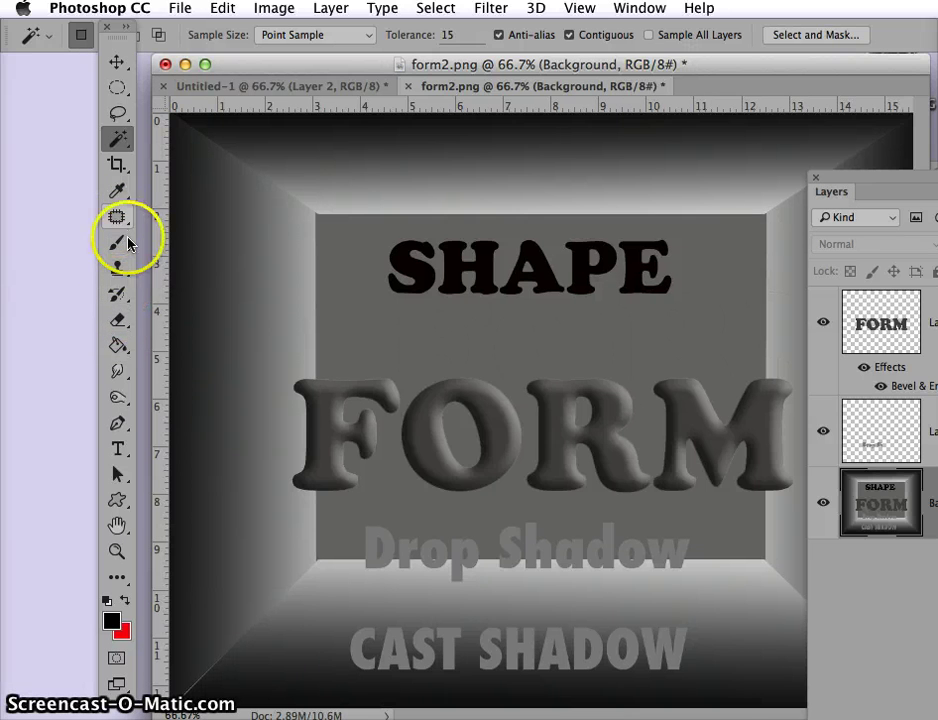
{"action": "left_click", "coordinate": [375, 645]}
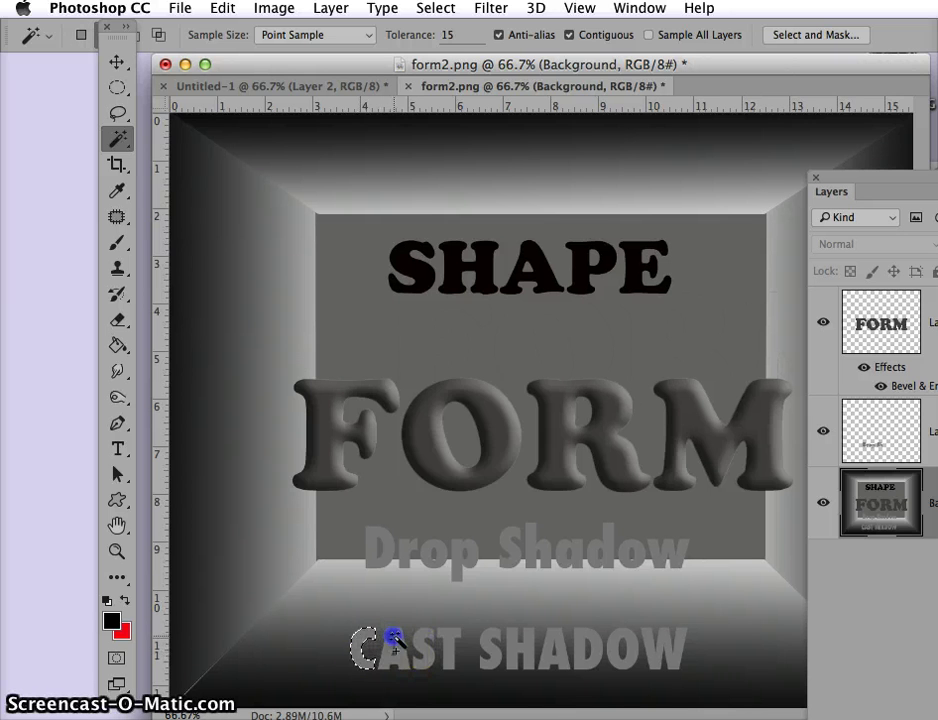
{"action": "left_click", "coordinate": [450, 648], "text": "shift"}
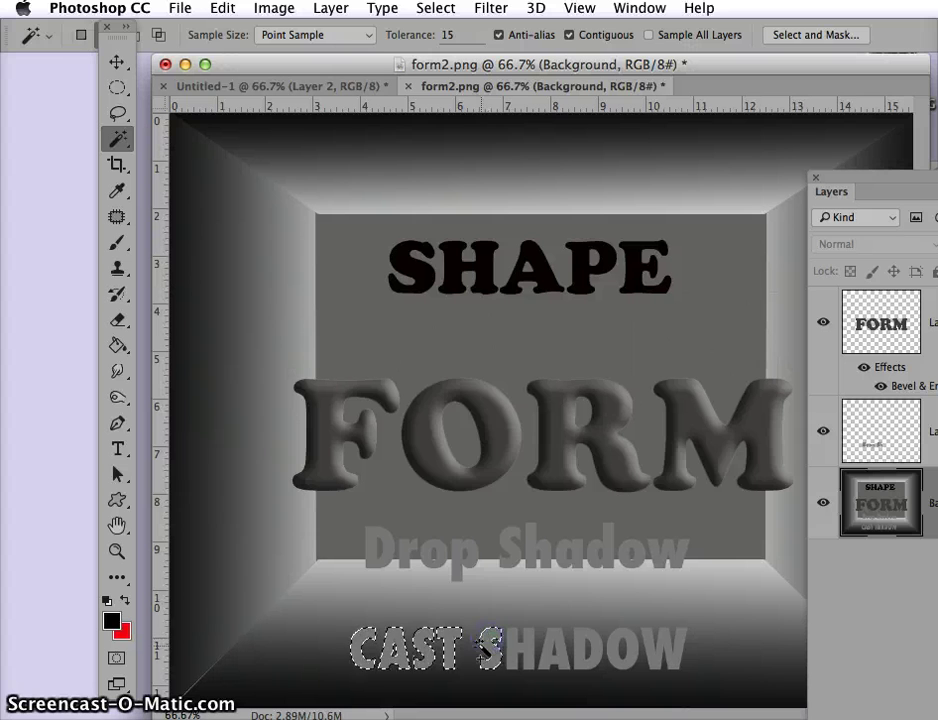
{"action": "left_click", "coordinate": [520, 645], "text": "shift"}
{"action": "left_click", "coordinate": [553, 645], "text": "shift"}
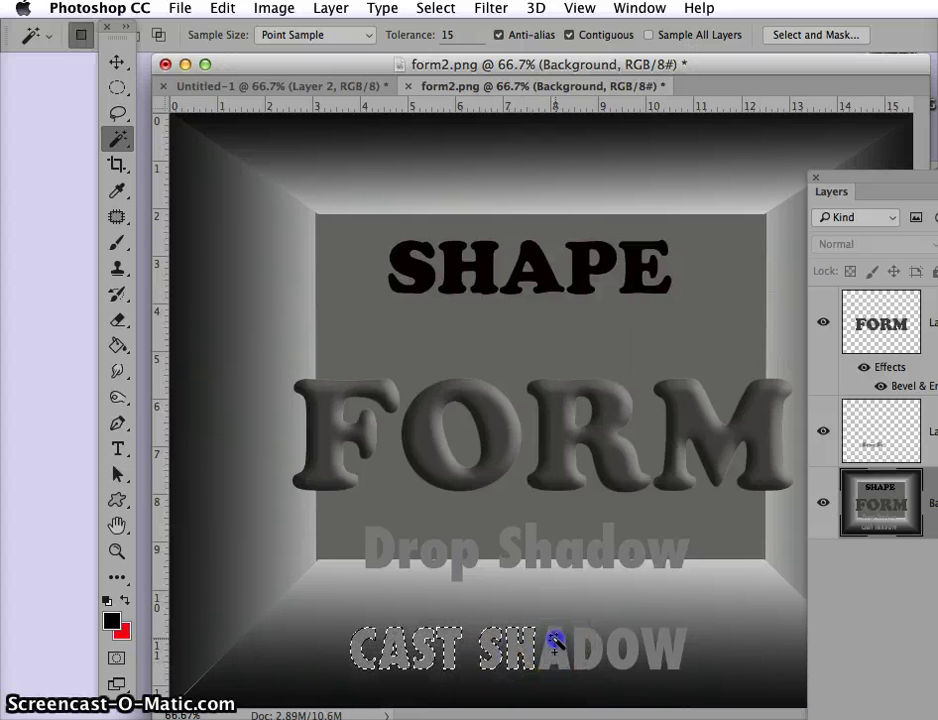
{"action": "left_click", "coordinate": [584, 645], "text": "shift"}
{"action": "left_click", "coordinate": [630, 650], "text": "shift"}
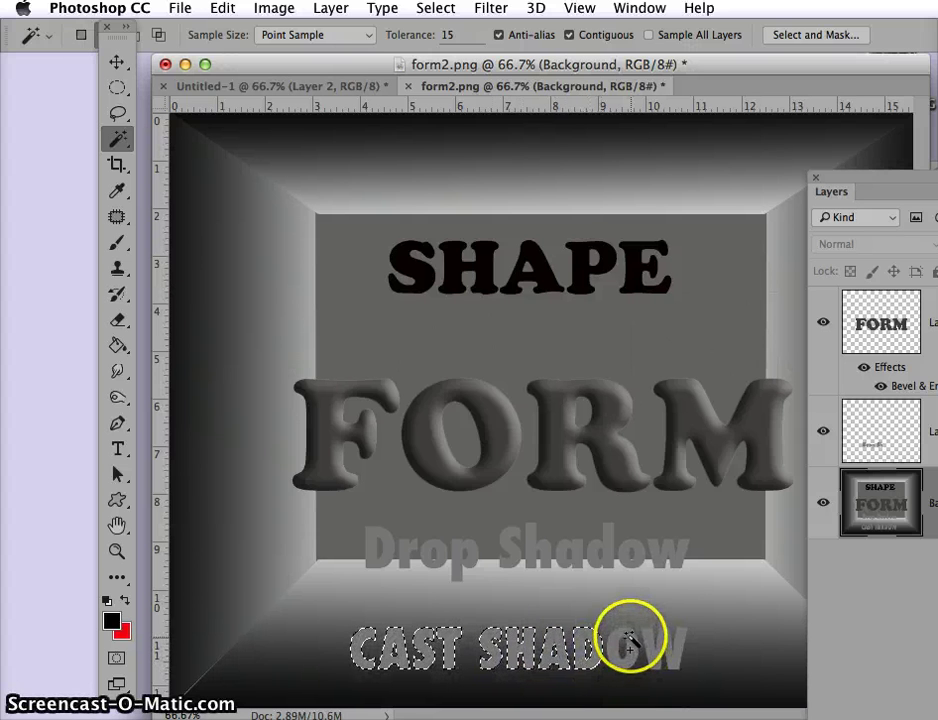
{"action": "left_click", "coordinate": [655, 641], "text": "shift"}
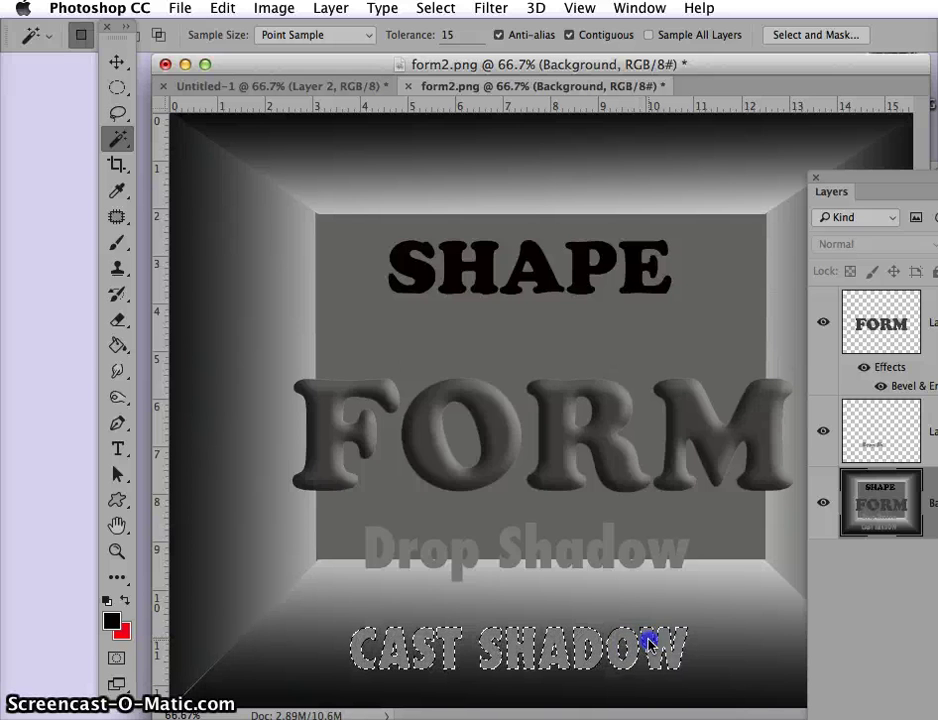
Copy the CAST SHADOW selection and paste it twice, creating Layer 3 and Layer 4.
{"action": "left_click", "coordinate": [224, 8]}
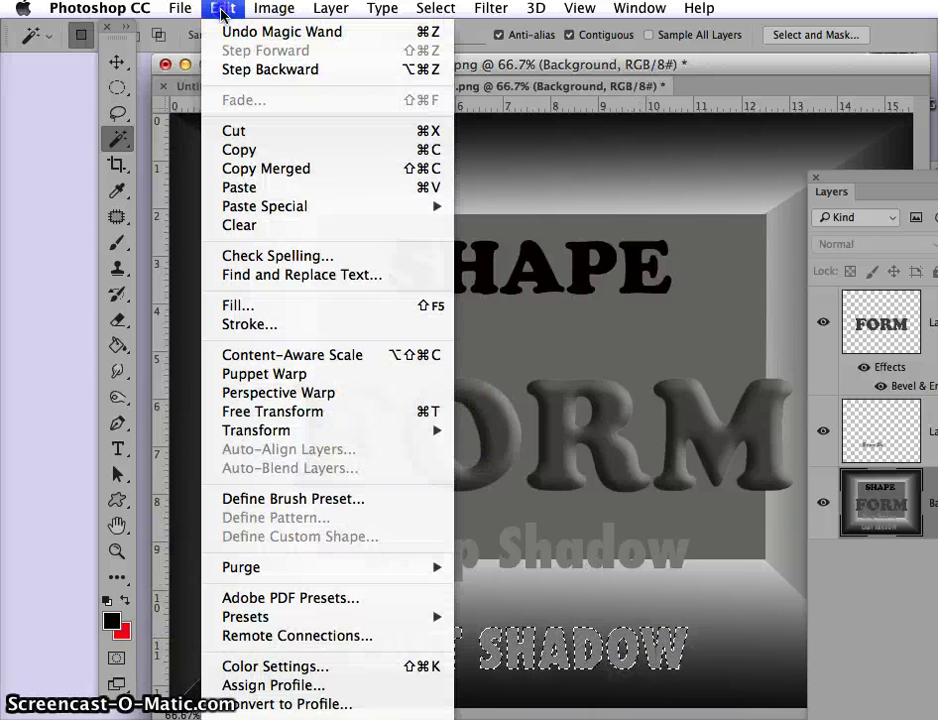
{"action": "left_click", "coordinate": [230, 158]}
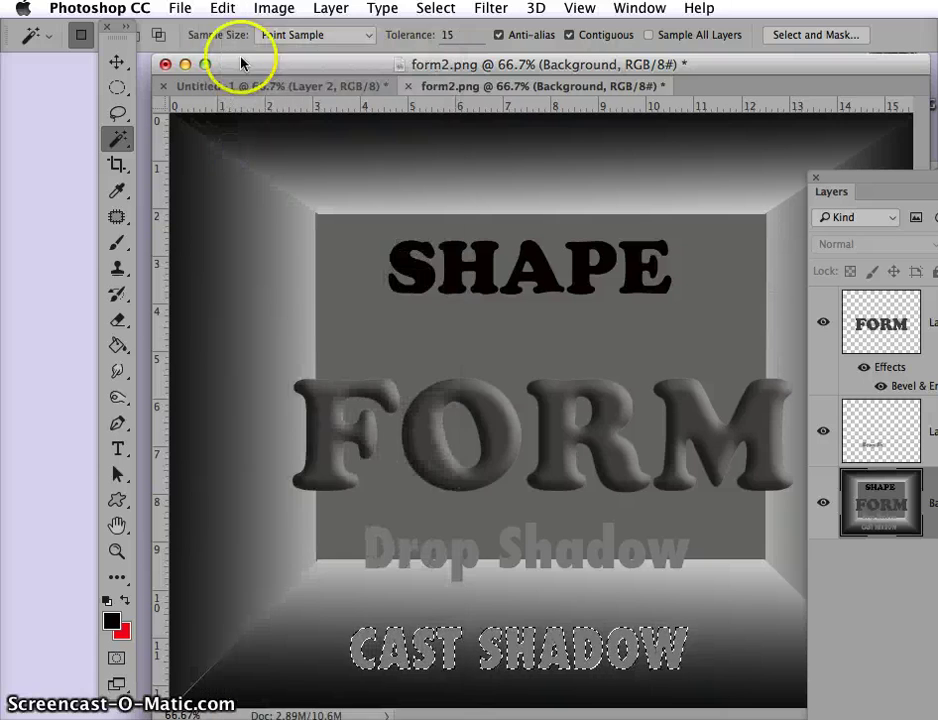
{"action": "left_click", "coordinate": [222, 8]}
{"action": "mouse_move", "coordinate": [234, 207]}
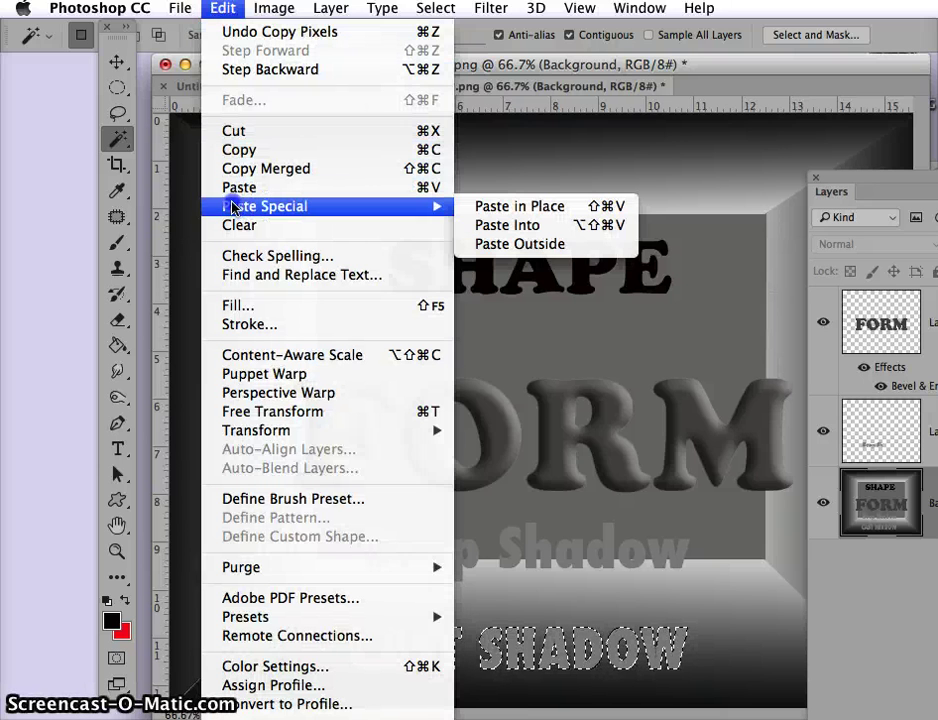
{"action": "left_click", "coordinate": [330, 187]}
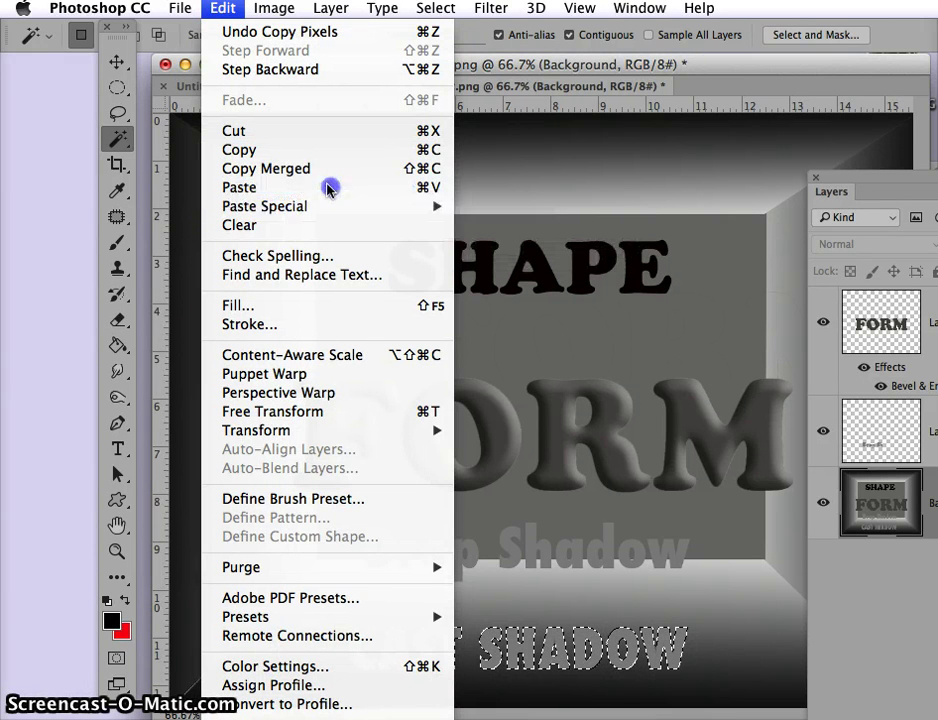
{"action": "left_click", "coordinate": [222, 9]}
{"action": "mouse_move", "coordinate": [241, 203]}
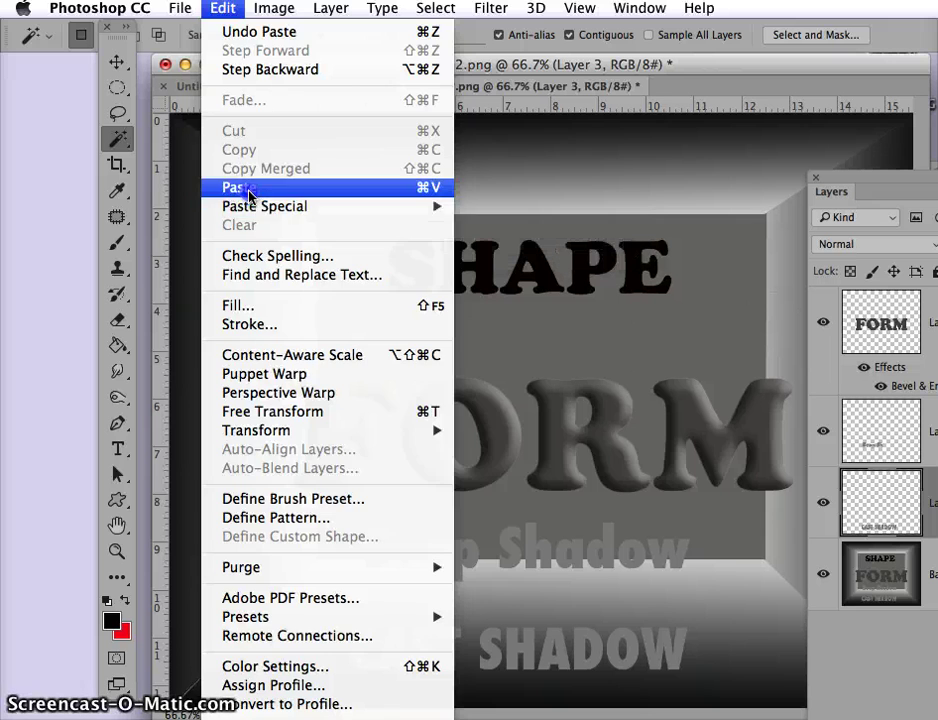
{"action": "left_click", "coordinate": [247, 189]}
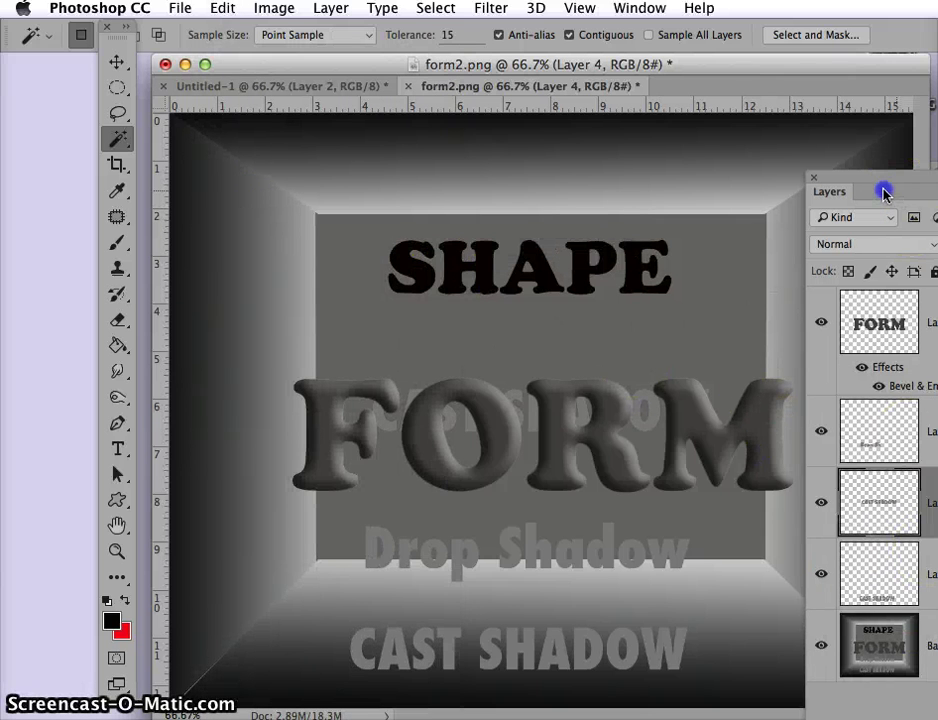
Drag the Layer 4 copy down to sit exactly over the original CAST SHADOW text.
{"action": "left_click_drag", "start_coordinate": [884, 188], "coordinate": [869, 188]}
{"action": "left_click_drag", "start_coordinate": [858, 438], "coordinate": [860, 505]}
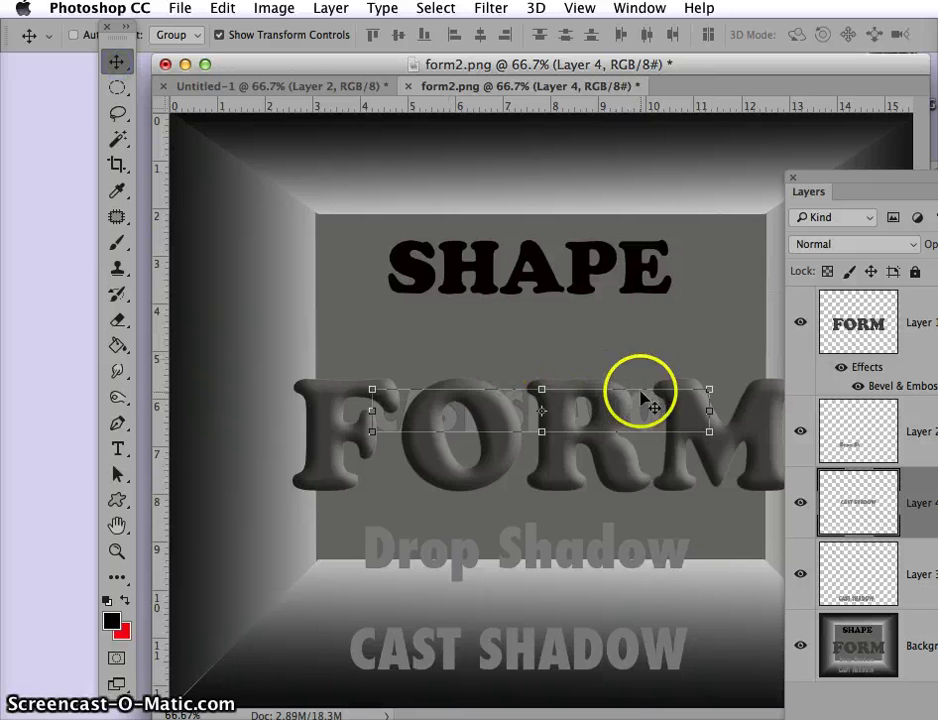
{"action": "left_click_drag", "start_coordinate": [639, 420], "coordinate": [615, 655]}
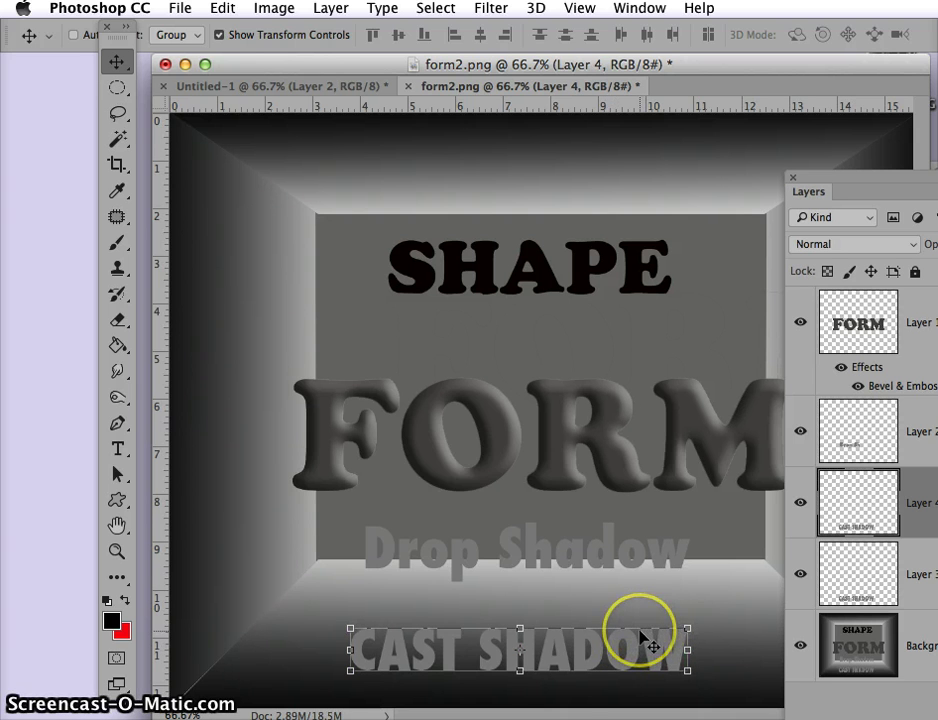
{"action": "key", "text": "super"}
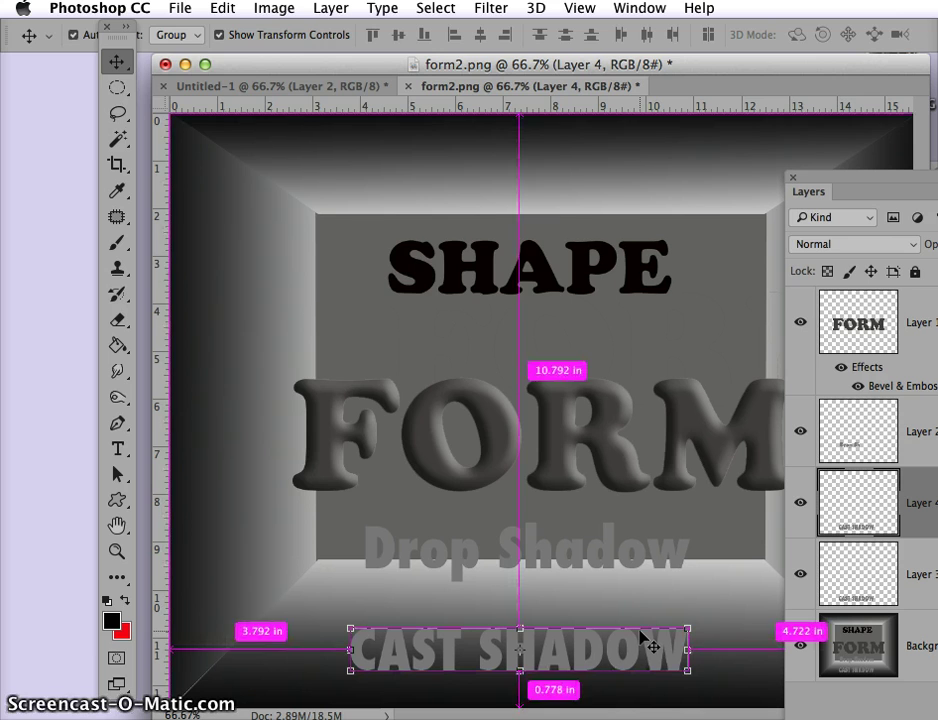
Apply Levels with input black at 252, turning the Layer 4 copy solid black.
{"action": "key", "text": "super+l"}
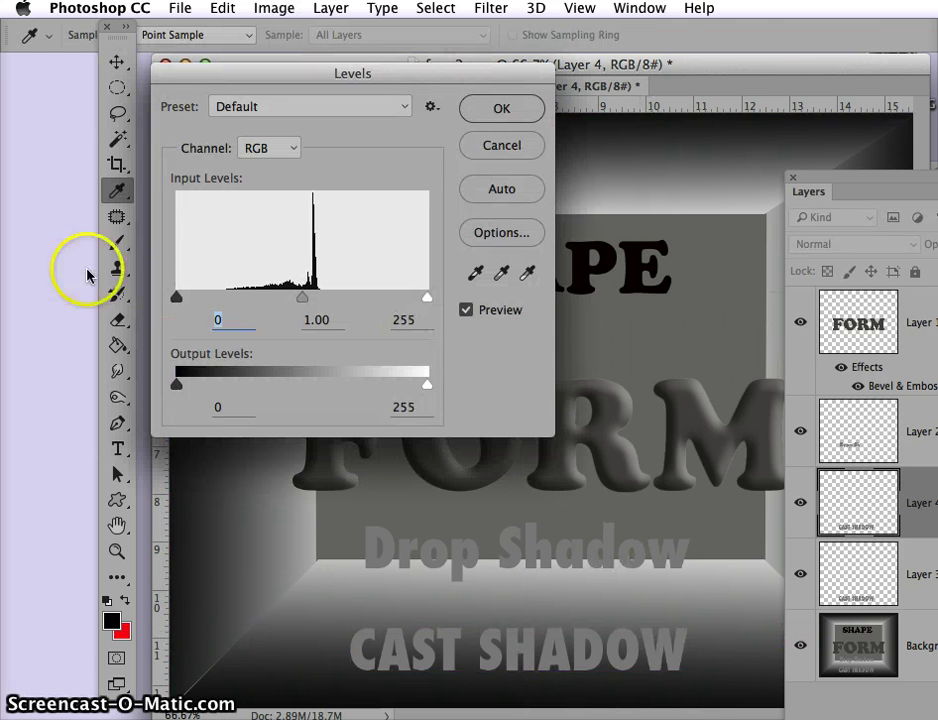
{"action": "left_click_drag", "start_coordinate": [179, 299], "coordinate": [407, 297]}
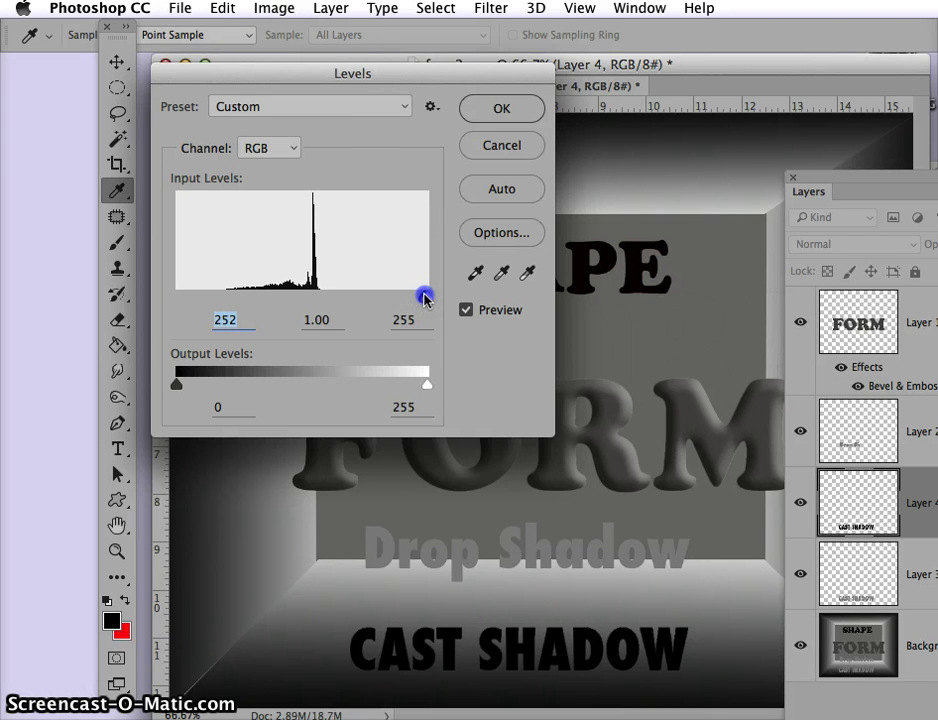
{"action": "left_click", "coordinate": [500, 106]}
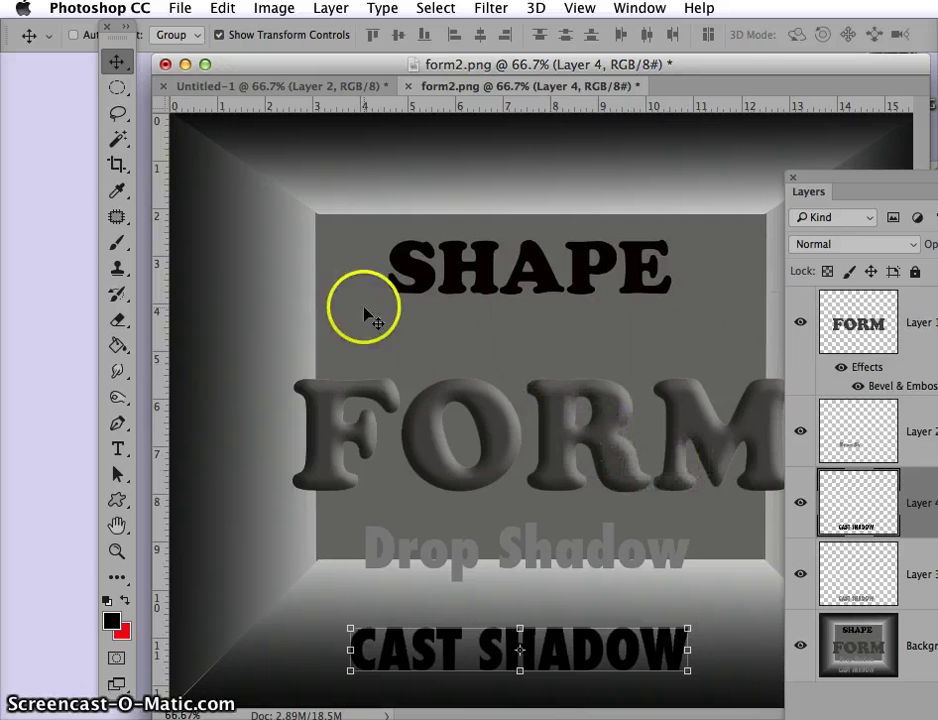
Skew the black CAST SHADOW copy's top edge right, then stretch it to 134.85% height.
{"action": "left_click", "coordinate": [222, 9]}
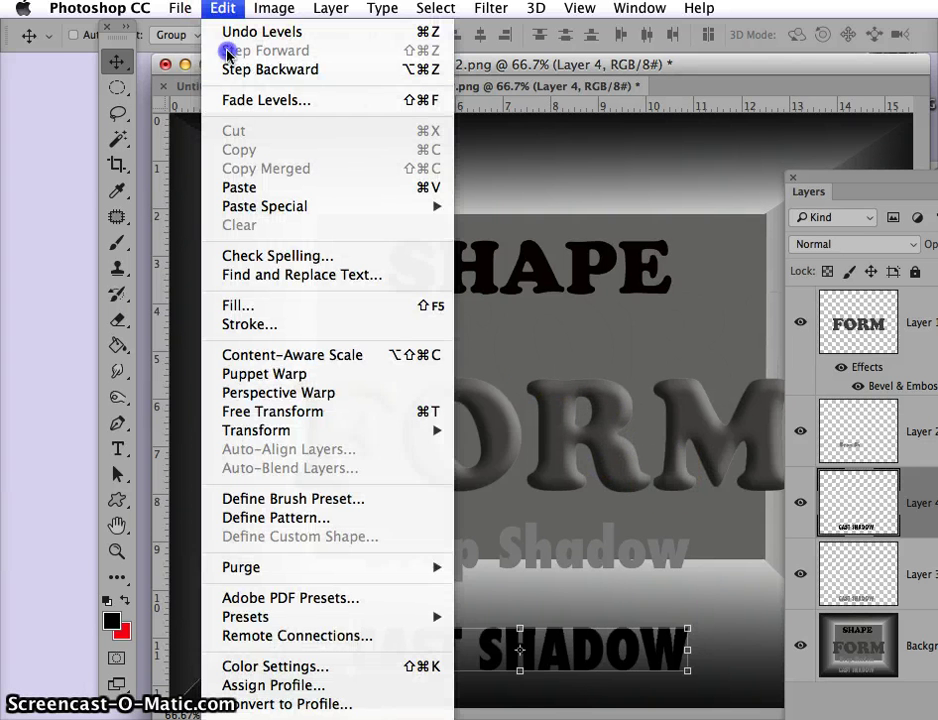
{"action": "mouse_move", "coordinate": [258, 437]}
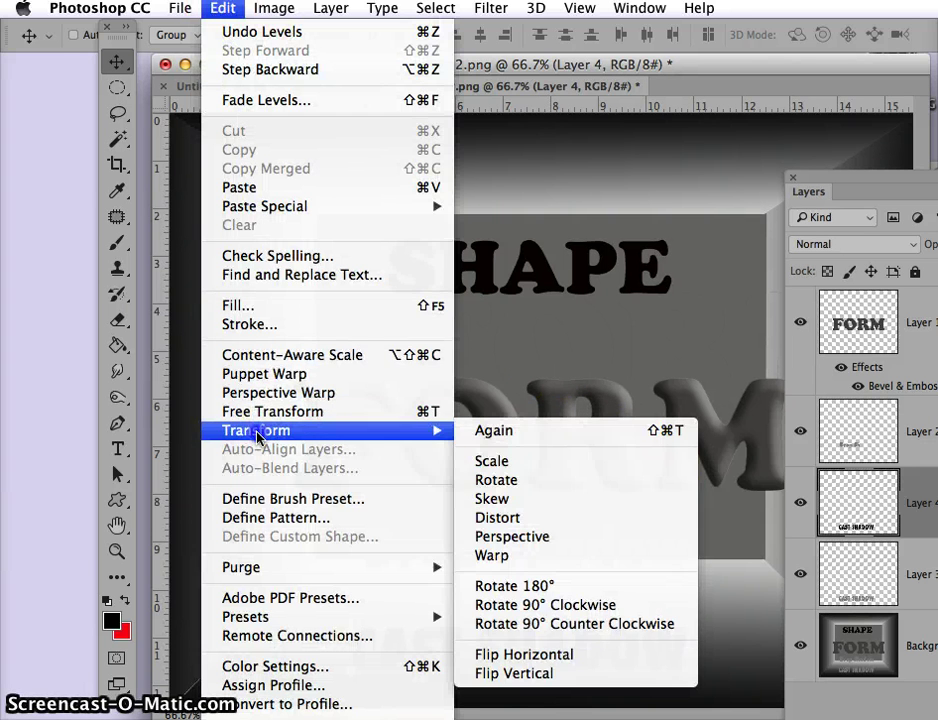
{"action": "left_click", "coordinate": [508, 501]}
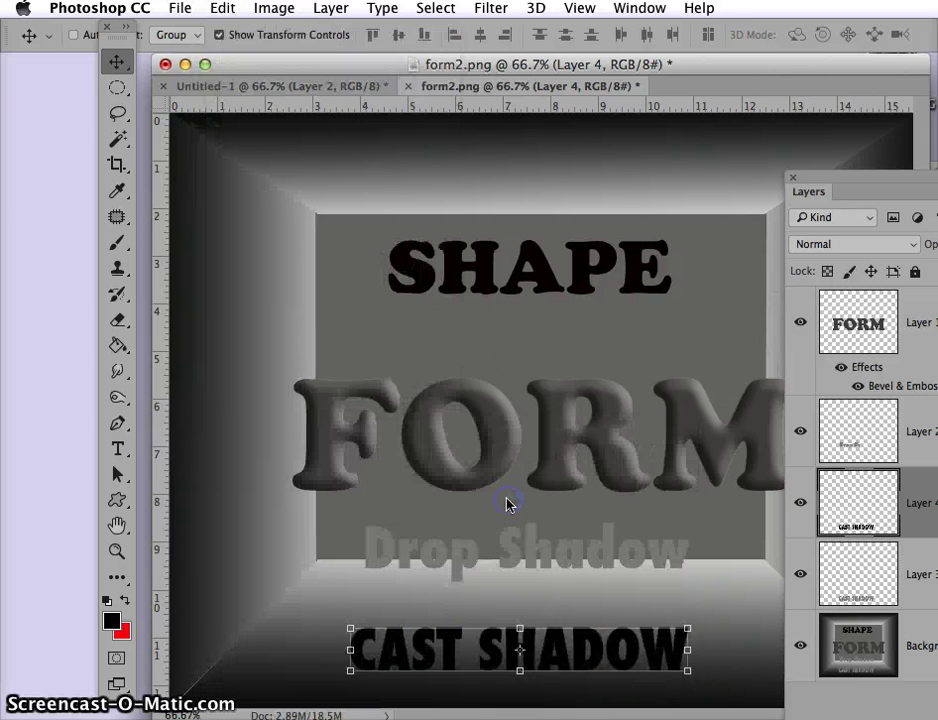
{"action": "left_click_drag", "start_coordinate": [519, 627], "coordinate": [585, 632]}
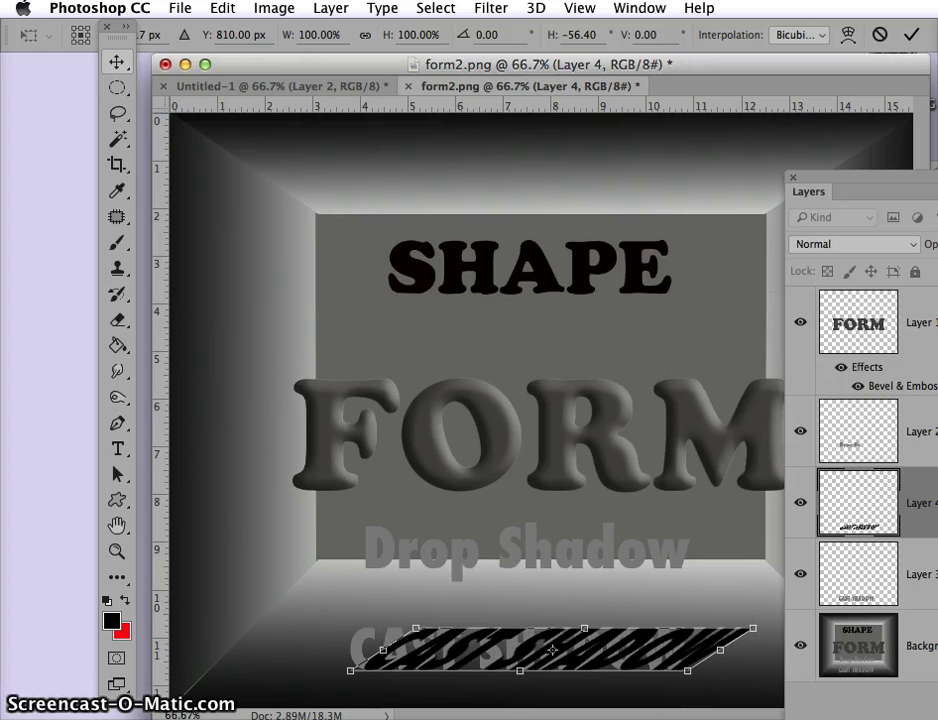
{"action": "key", "text": "Return"}
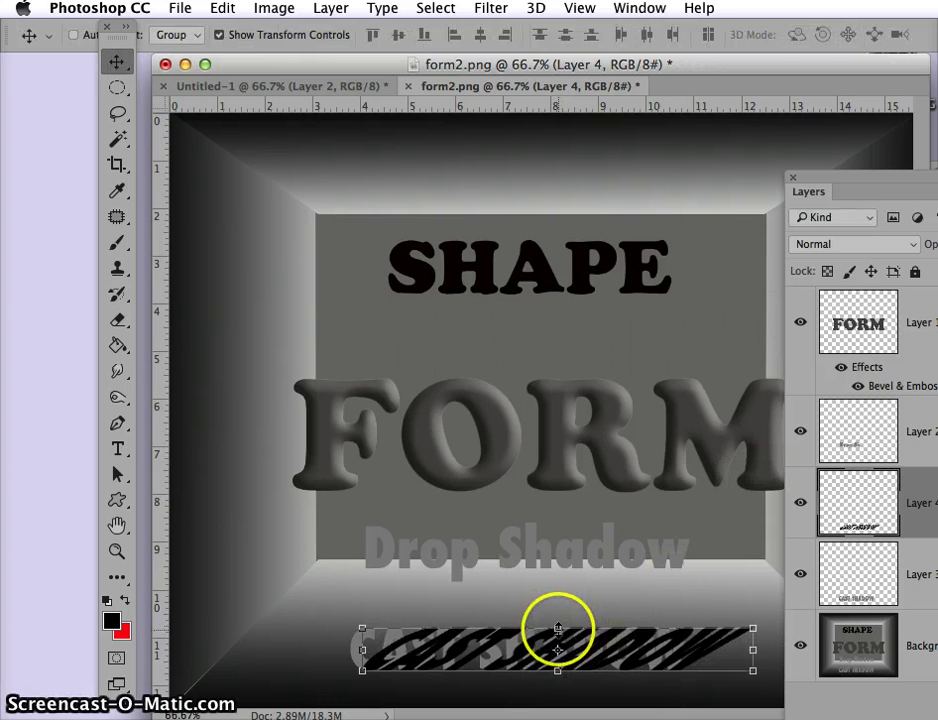
{"action": "left_click_drag", "start_coordinate": [557, 628], "coordinate": [572, 615]}
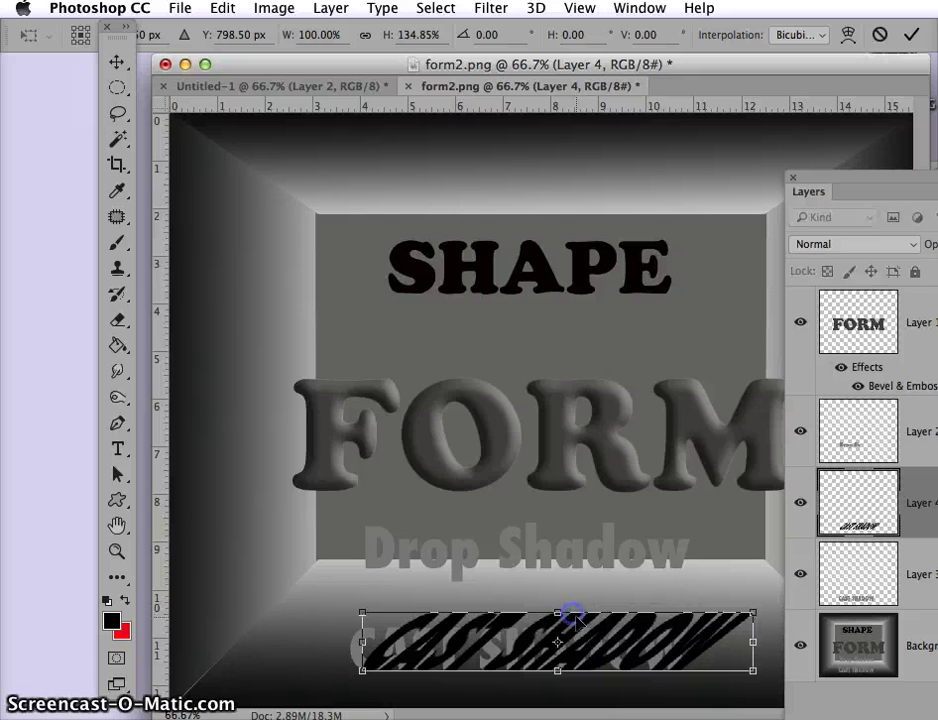
Skew the black copy further right and move Layer 4 beneath Layer 3, behind the grey text.
{"action": "left_click", "coordinate": [223, 9]}
{"action": "mouse_move", "coordinate": [271, 432]}
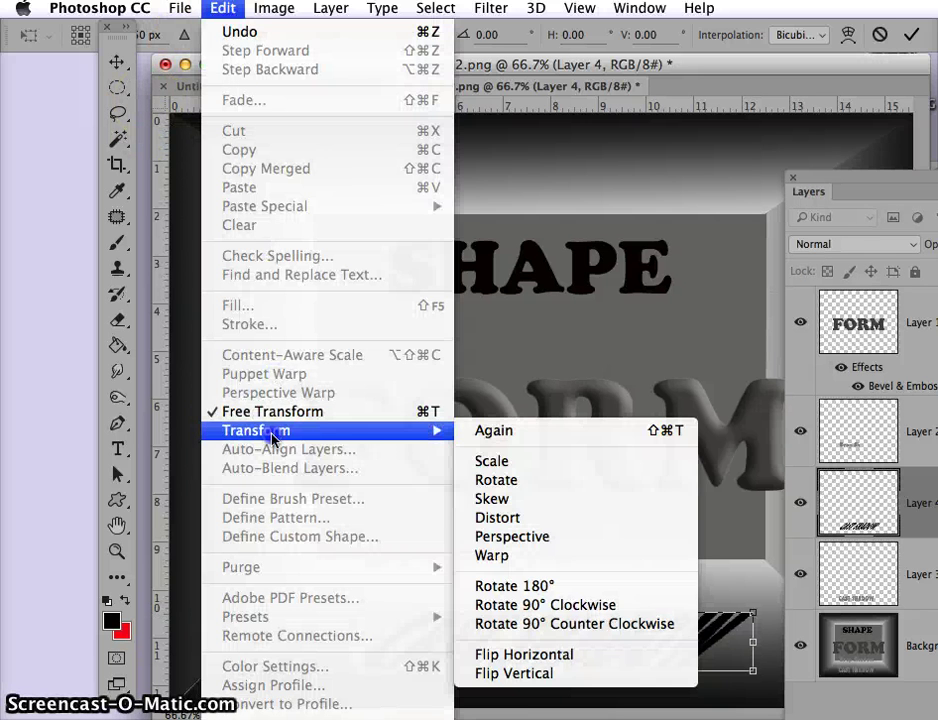
{"action": "left_click", "coordinate": [535, 510]}
{"action": "left_click_drag", "start_coordinate": [561, 608], "coordinate": [580, 617]}
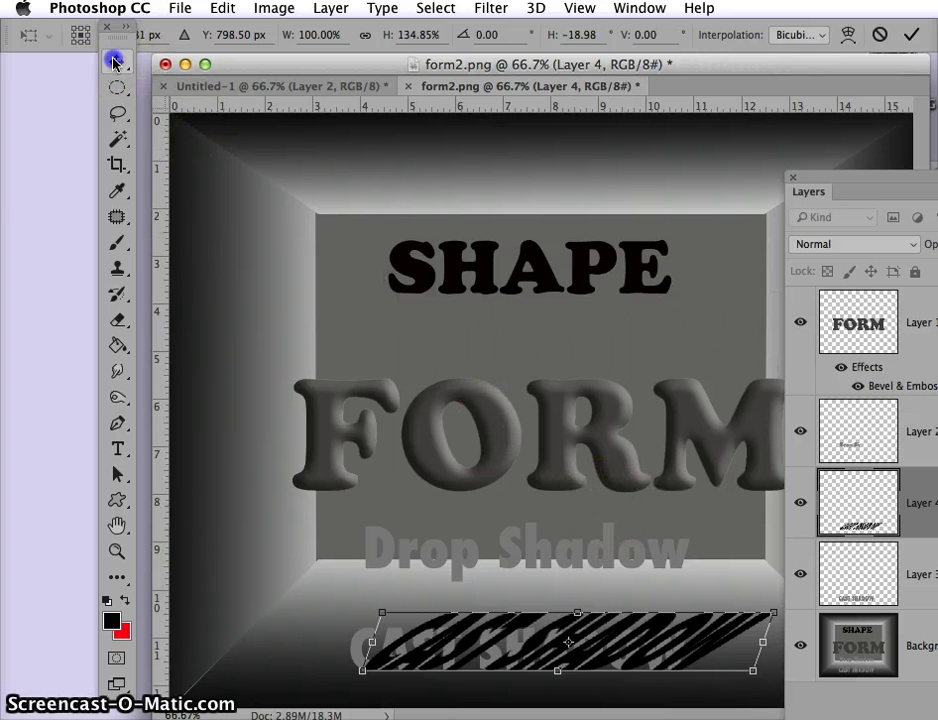
{"action": "left_click_drag", "start_coordinate": [862, 532], "coordinate": [910, 601]}
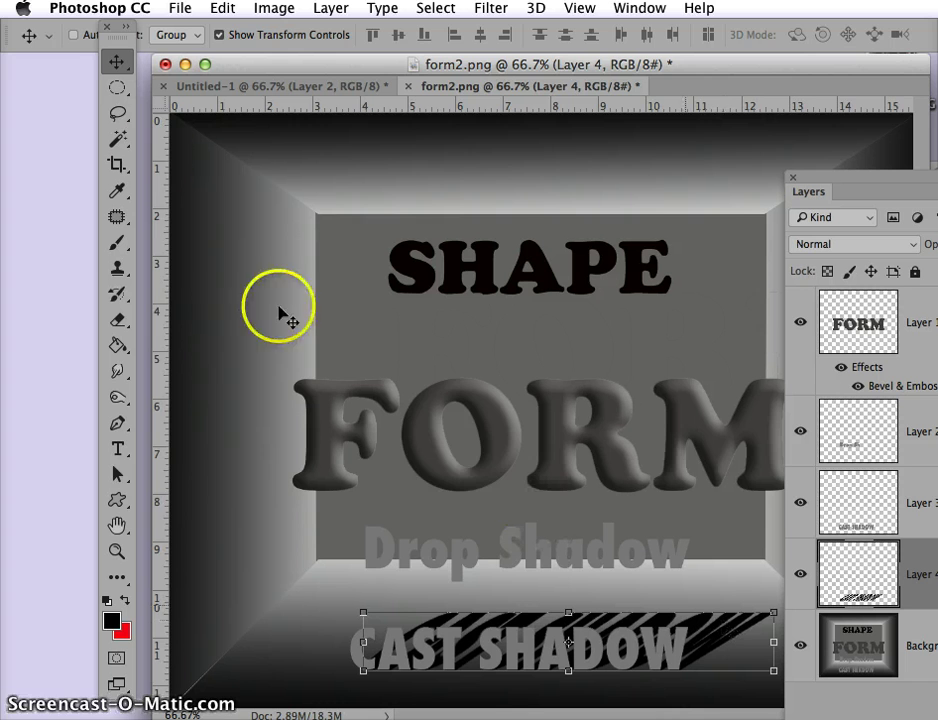
Erase much of the black shadow stripes on Layer 4 with a soft 96% Eraser brush.
{"action": "left_click", "coordinate": [124, 345]}
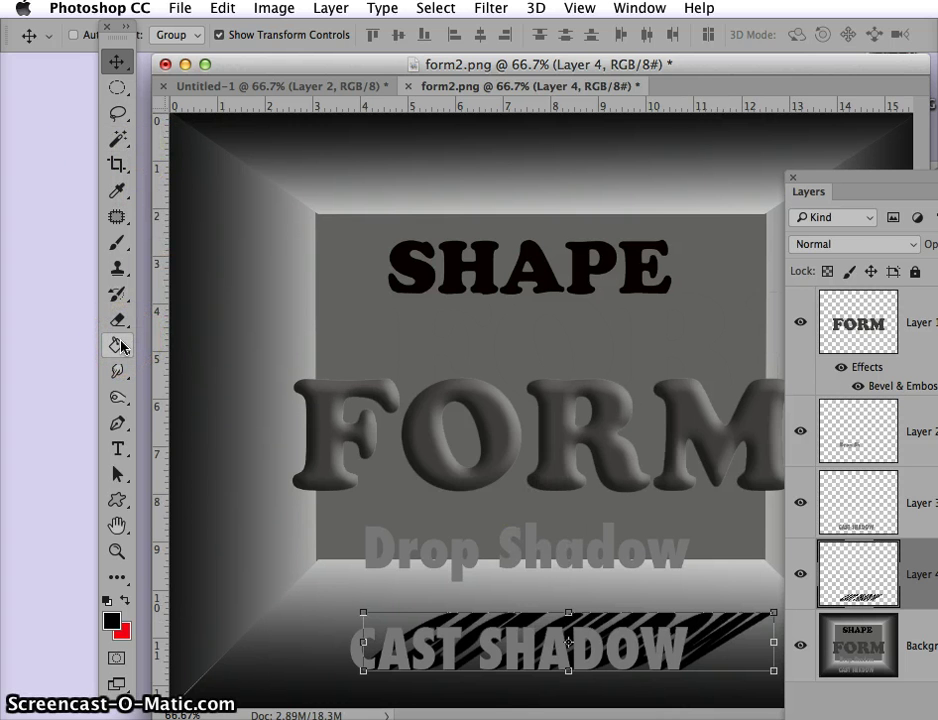
{"action": "left_click", "coordinate": [135, 322]}
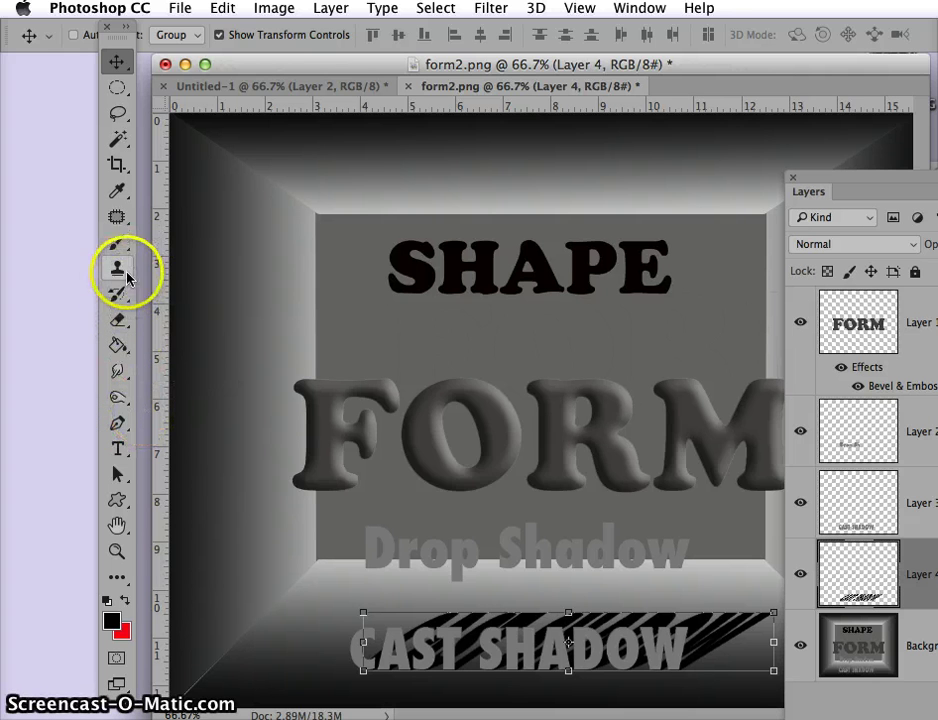
{"action": "left_click", "coordinate": [119, 321]}
{"action": "mouse_move", "coordinate": [485, 578]}
{"action": "left_mouse_down"}
{"action": "mouse_move", "coordinate": [461, 593]}
{"action": "mouse_move", "coordinate": [735, 600]}
{"action": "left_mouse_up"}
Erase part of the shadow below Drop Shadow, then undo to restore the full shadow.
{"action": "left_click", "coordinate": [458, 572]}
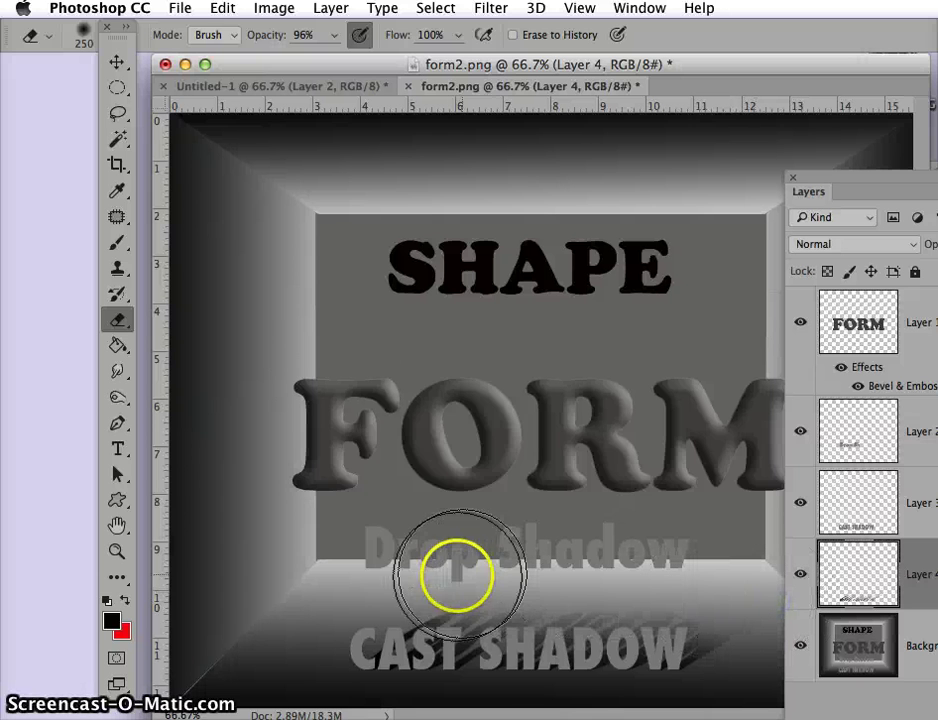
{"action": "key", "text": "super+z"}
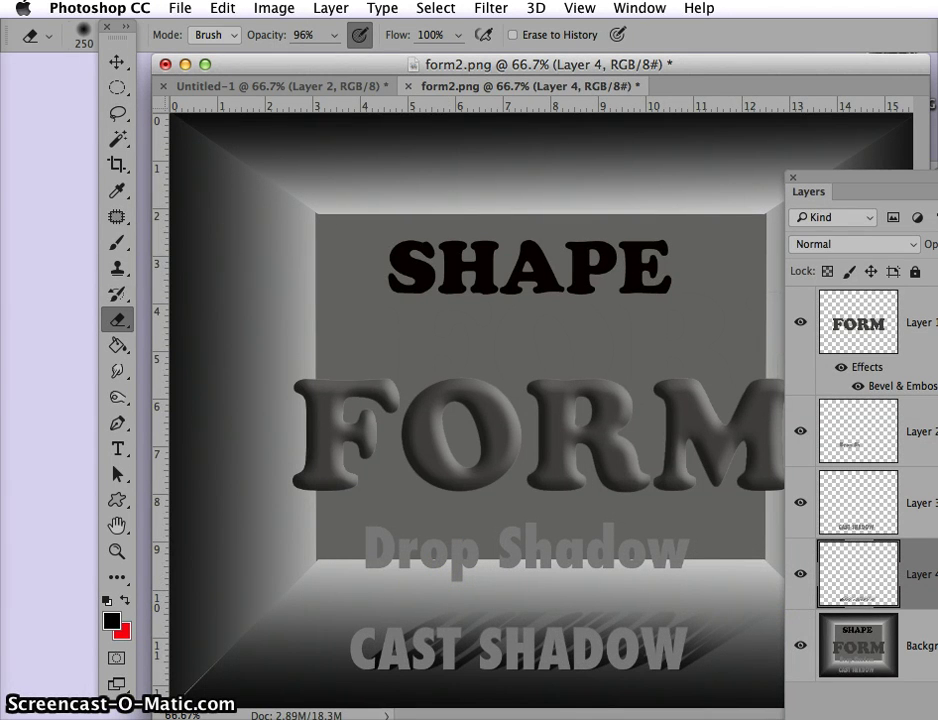